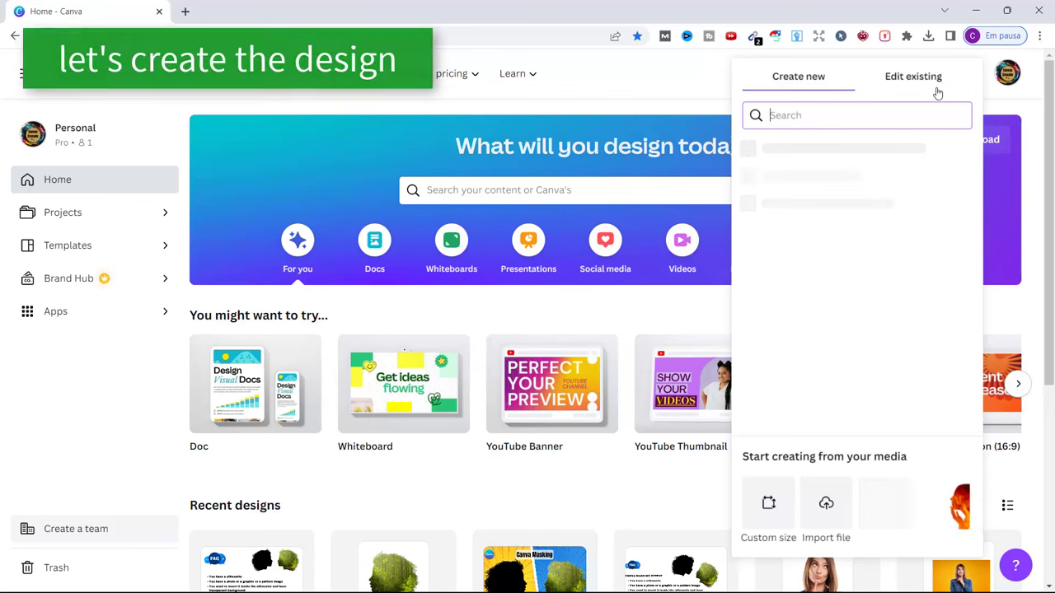
# Step: Create a new custom-size design of 1280 × 720 px
pyautogui.click(773, 518)
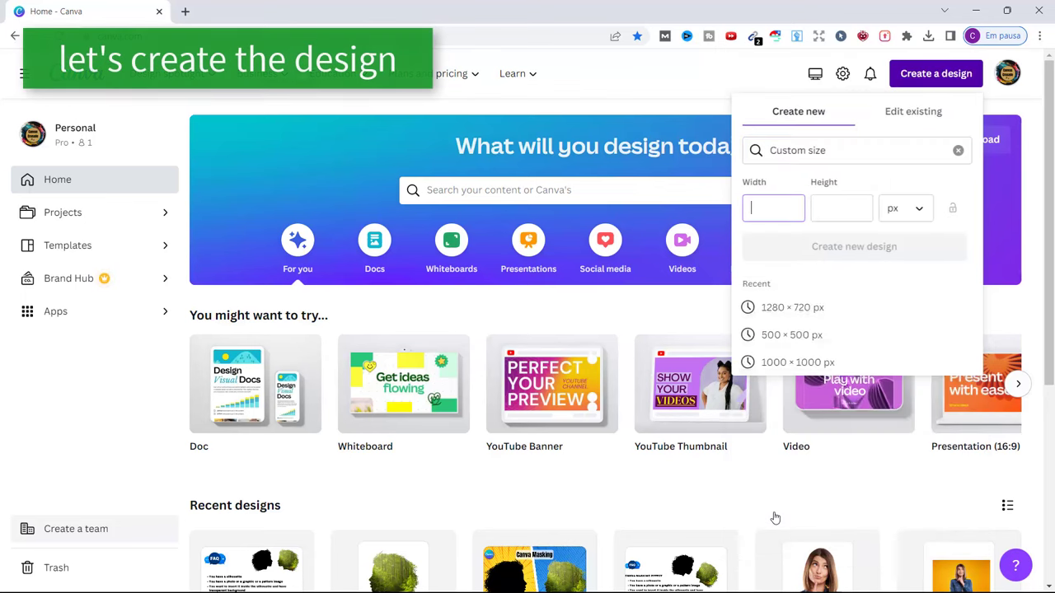
pyautogui.click(779, 307)
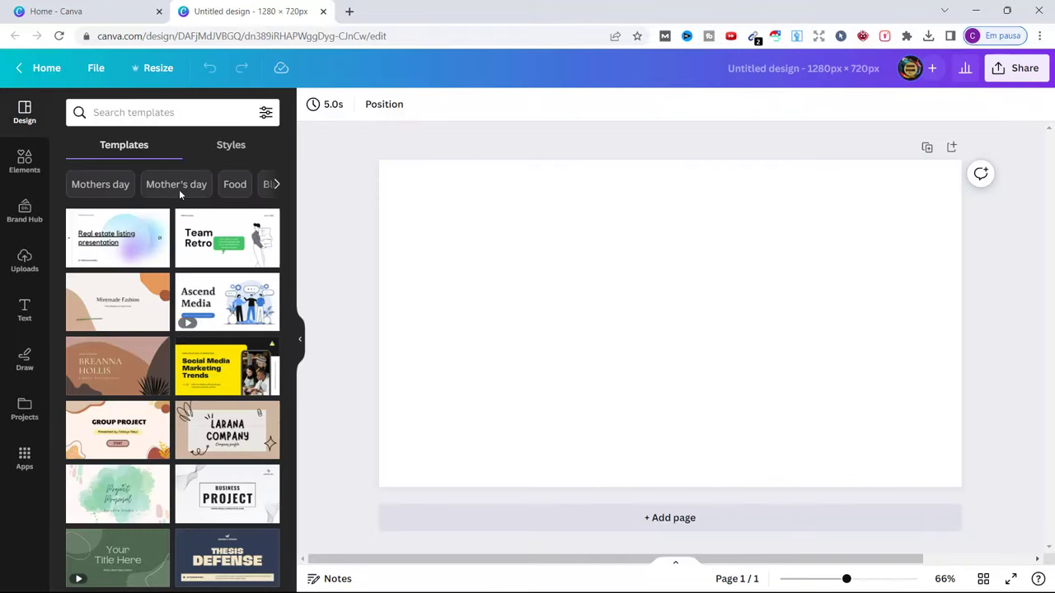
# Step: Find "silhouette woman" graphics and insert the curly-haired woman's profile silhouette on the page, then clear the search
pyautogui.click(25, 162)
pyautogui.click(114, 112)
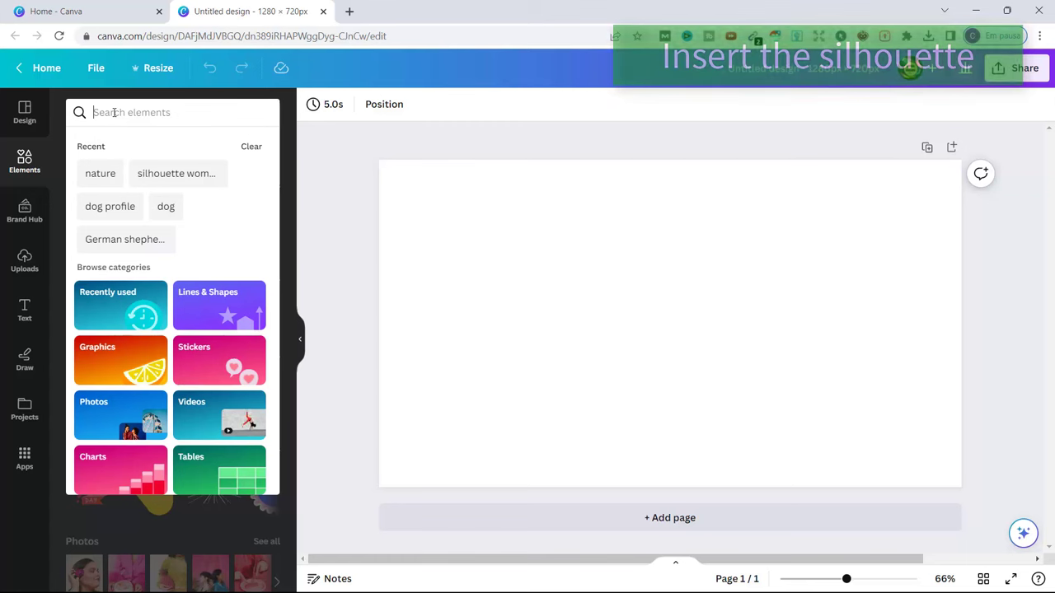
pyautogui.click(164, 174)
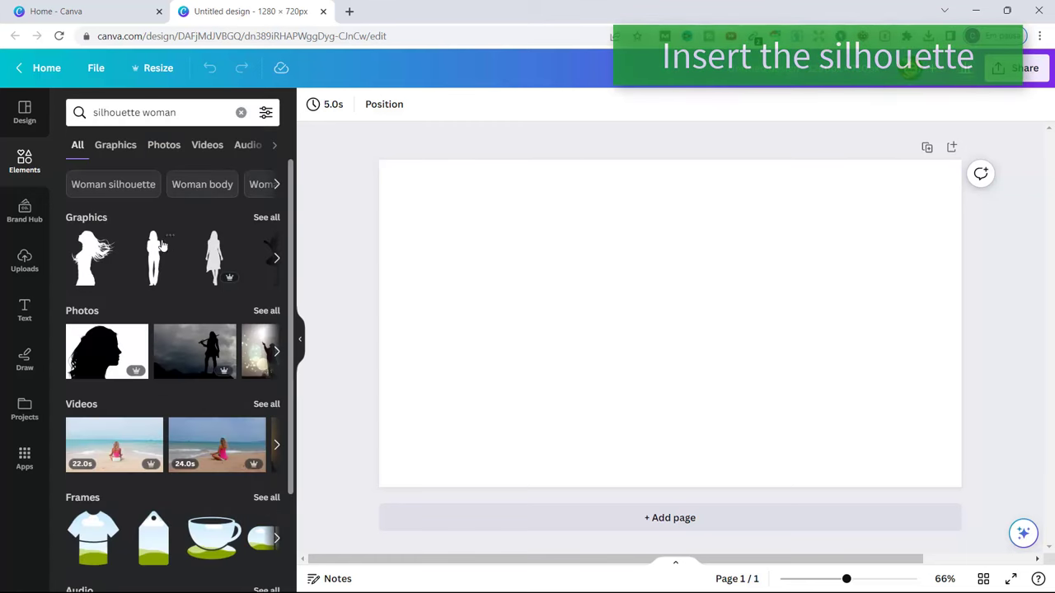
pyautogui.click(262, 217)
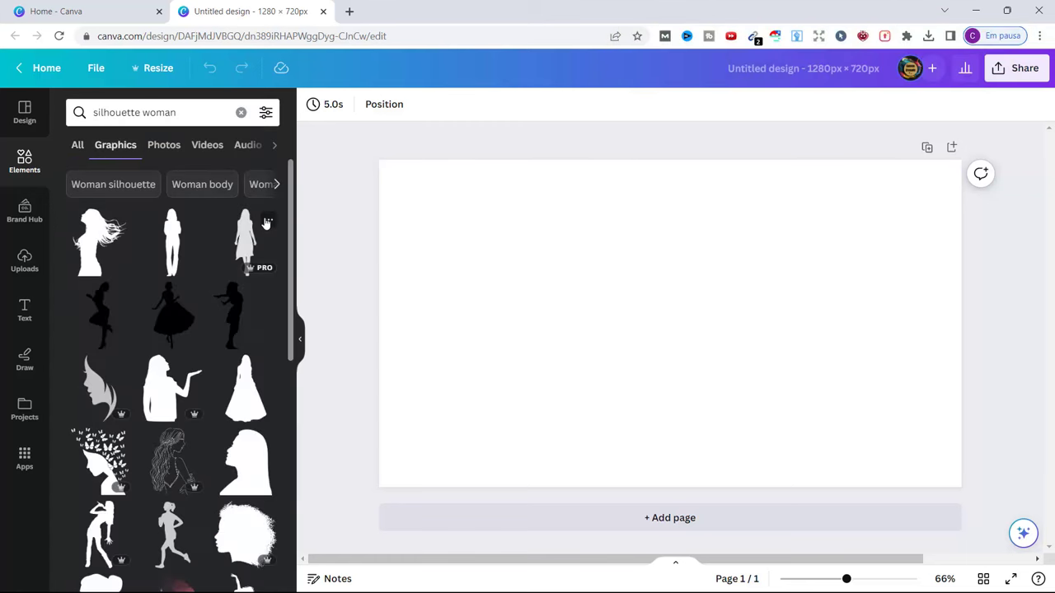
pyautogui.scroll(-3, 266, 272)
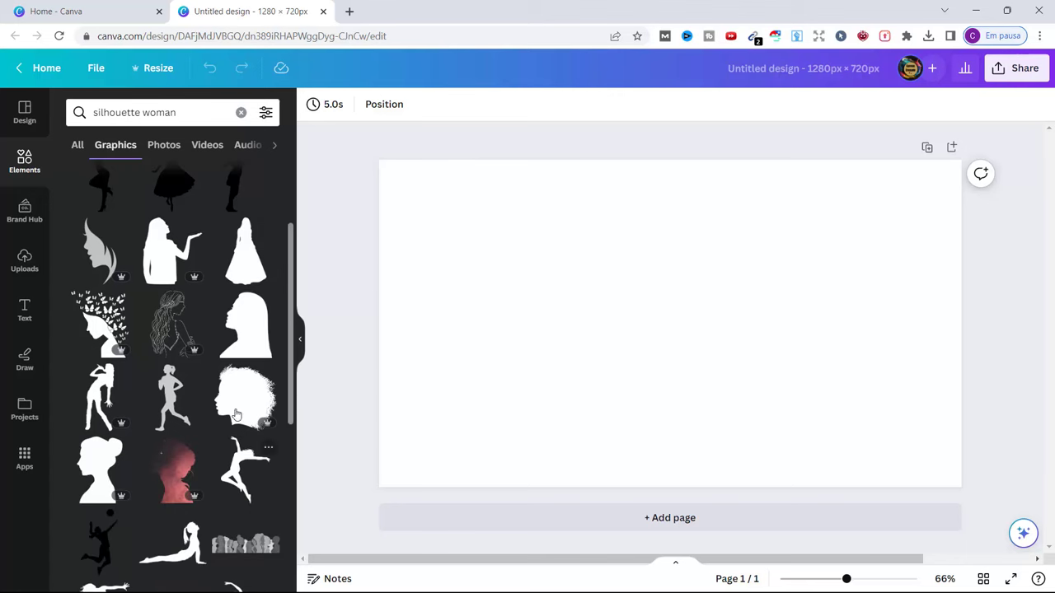
pyautogui.click(240, 383)
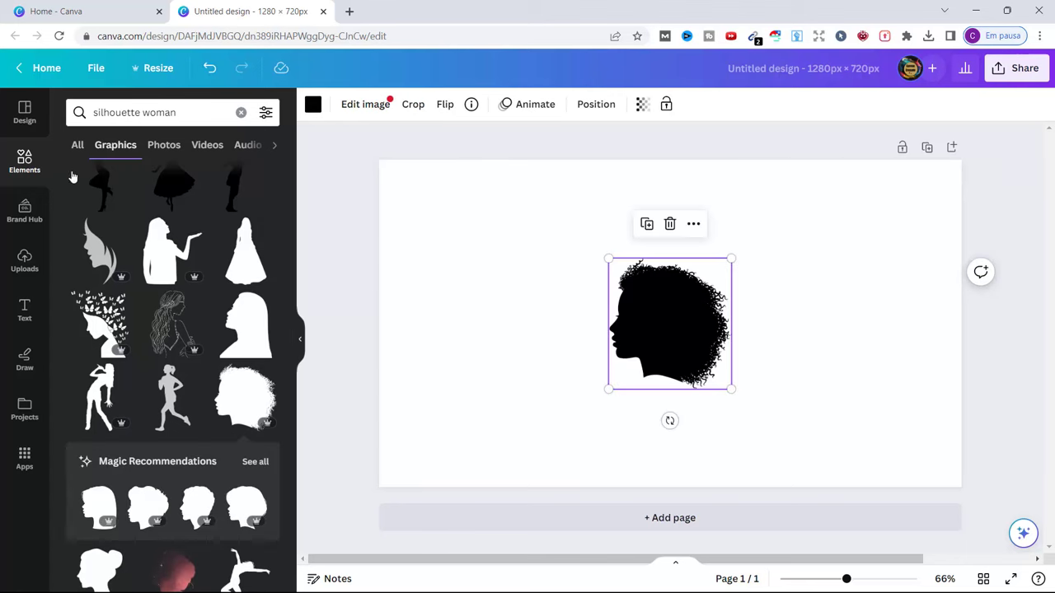
pyautogui.click(240, 113)
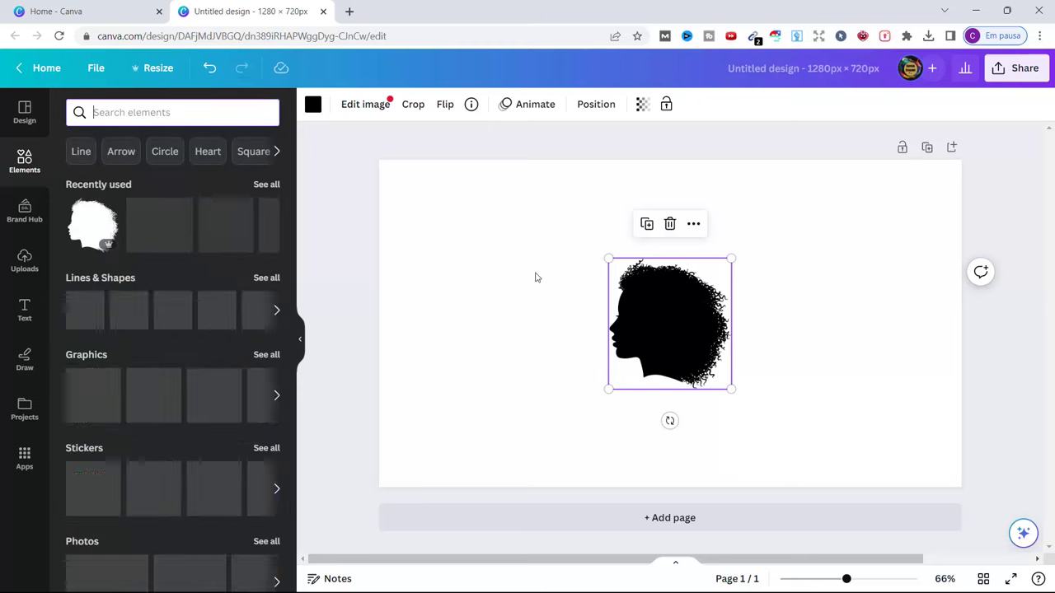
# Step: Enlarge the silhouette from its upper-left and lower-right corners so it fills most of the page height
pyautogui.moveTo(609, 258); pyautogui.dragTo(559, 206)
pyautogui.moveTo(730, 388); pyautogui.dragTo(762, 421)
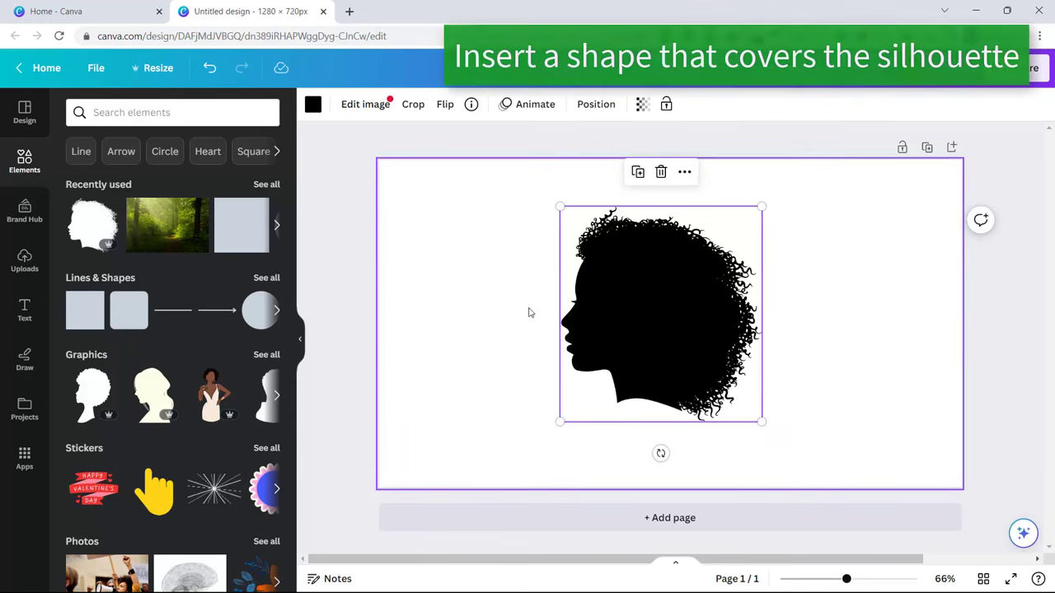
pyautogui.click(528, 309)
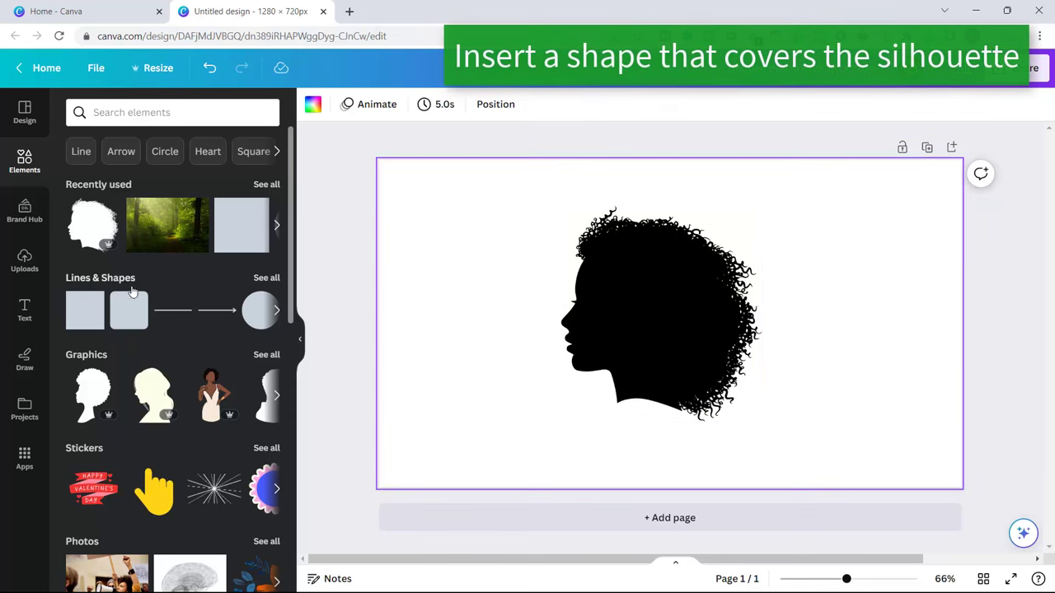
# Step: Add a square shape over the silhouette and fill it with solid bright red
pyautogui.click(266, 278)
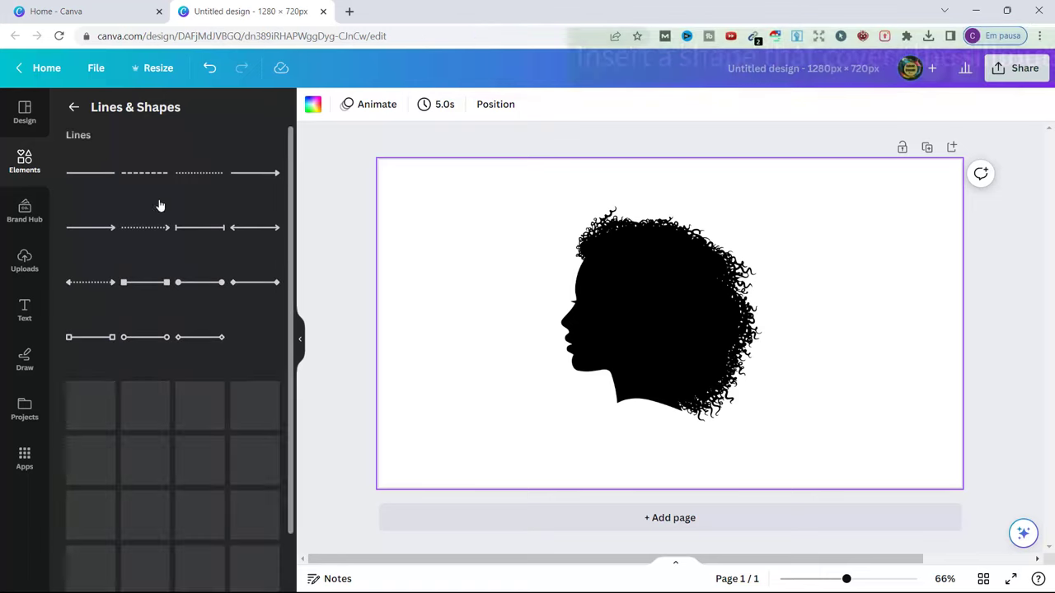
pyautogui.click(88, 434)
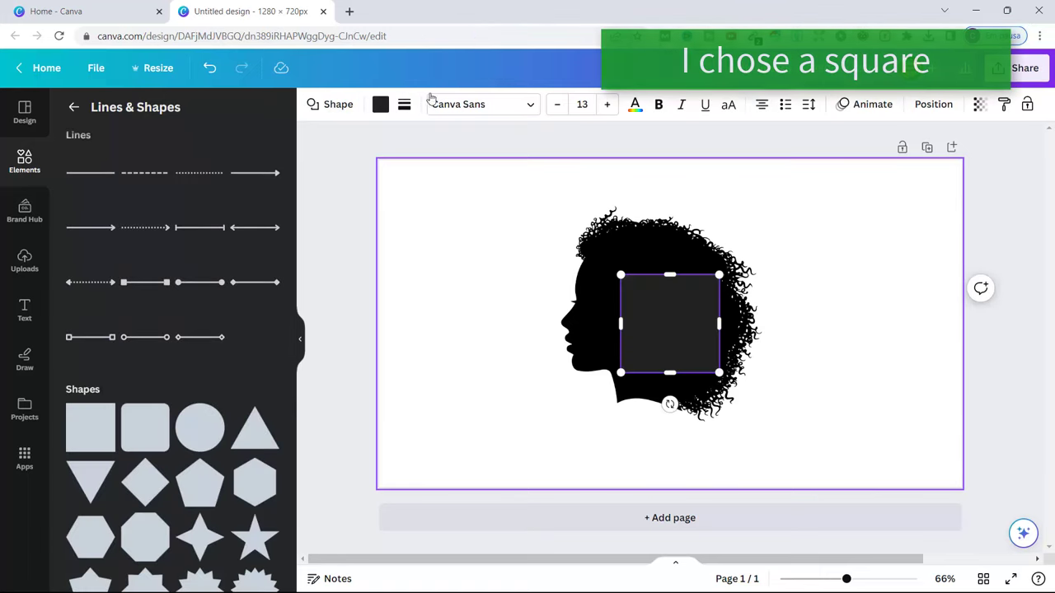
pyautogui.click(379, 105)
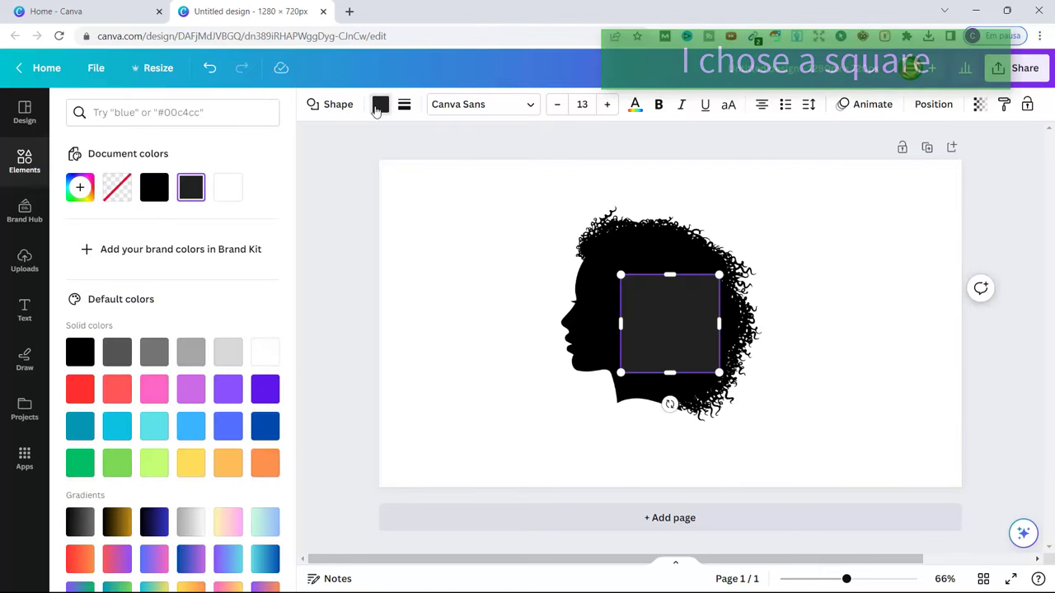
pyautogui.click(80, 390)
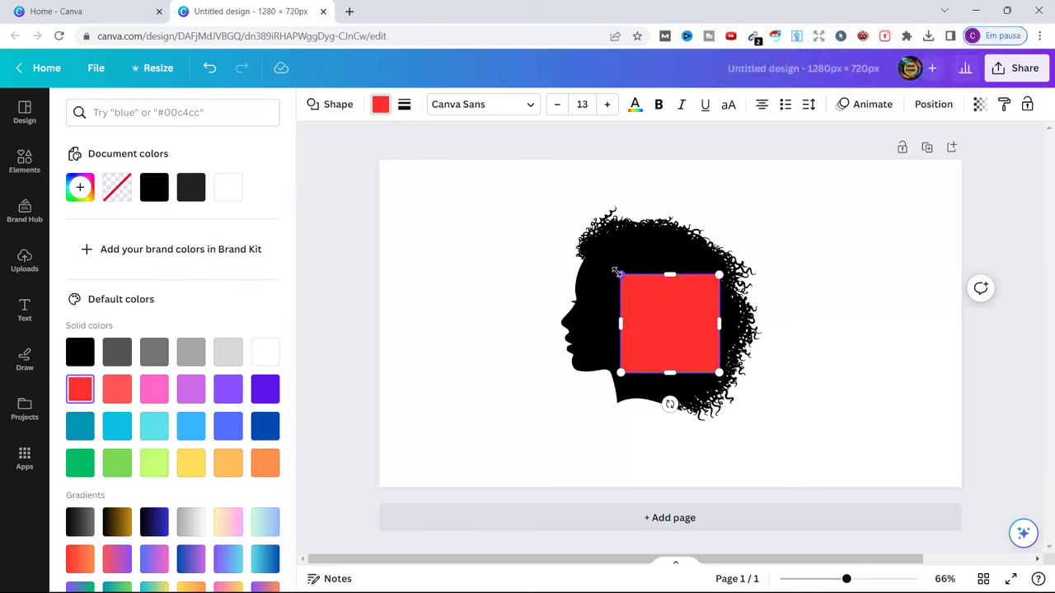
# Step: Enlarge the red square to about 556 px wide so it covers the whole silhouette, and send it backward one layer
pyautogui.moveTo(620, 275); pyautogui.dragTo(541, 193)
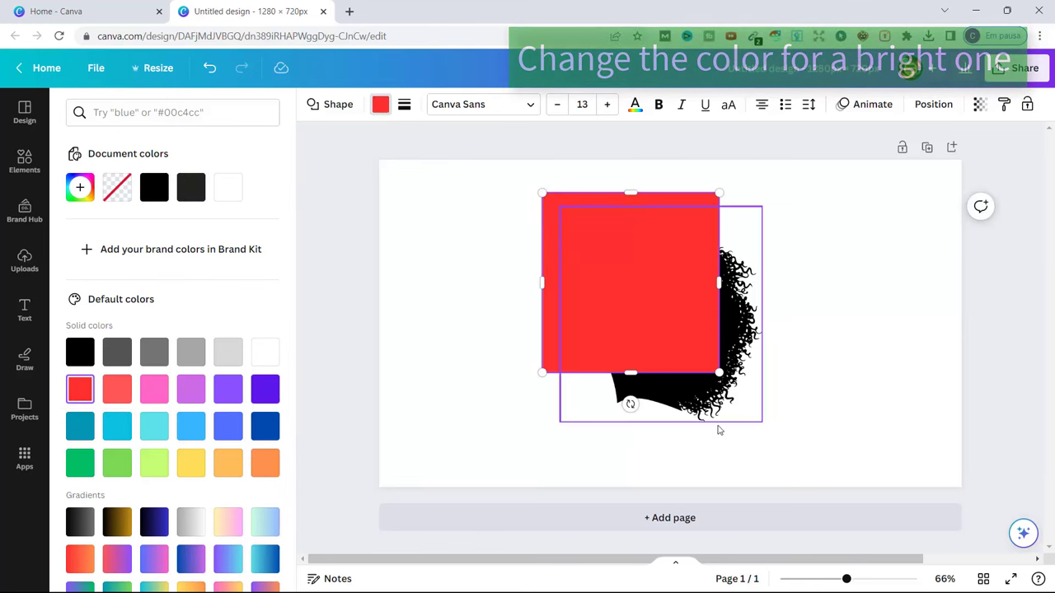
pyautogui.moveTo(719, 372); pyautogui.dragTo(796, 429)
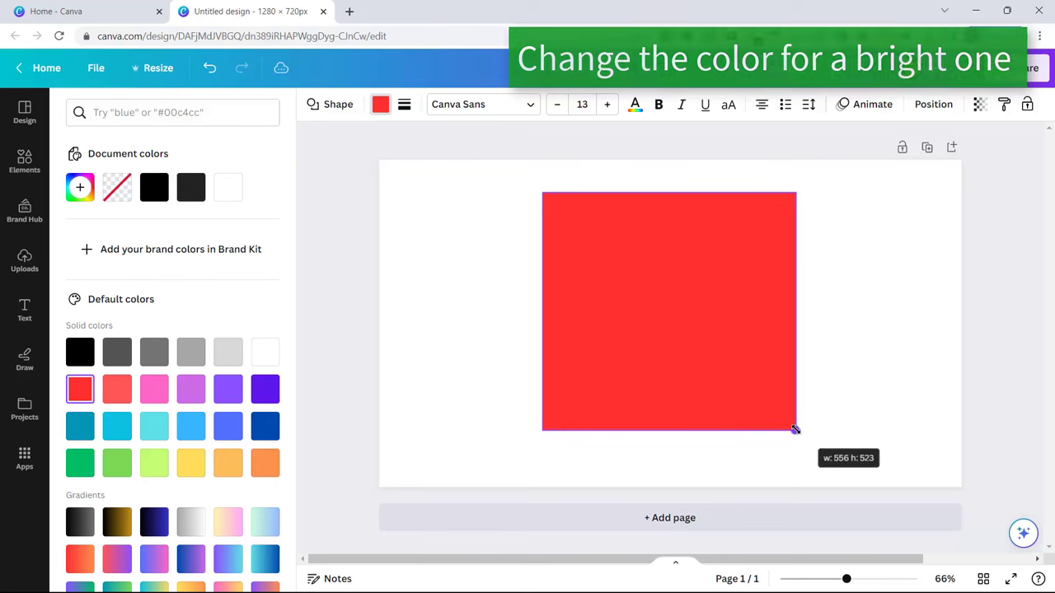
pyautogui.rightClick(664, 262)
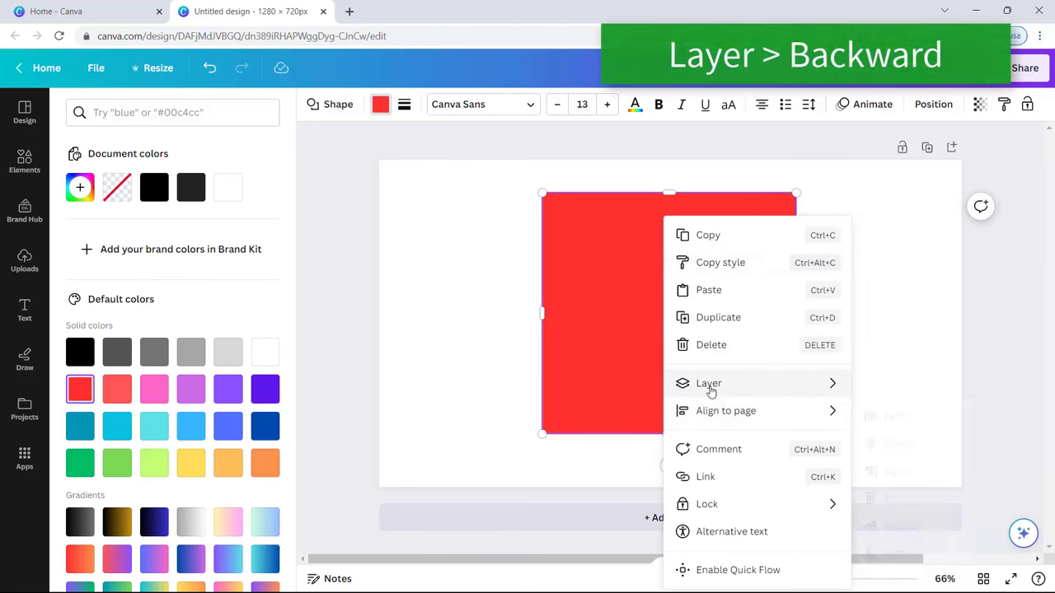
pyautogui.moveTo(715, 391)
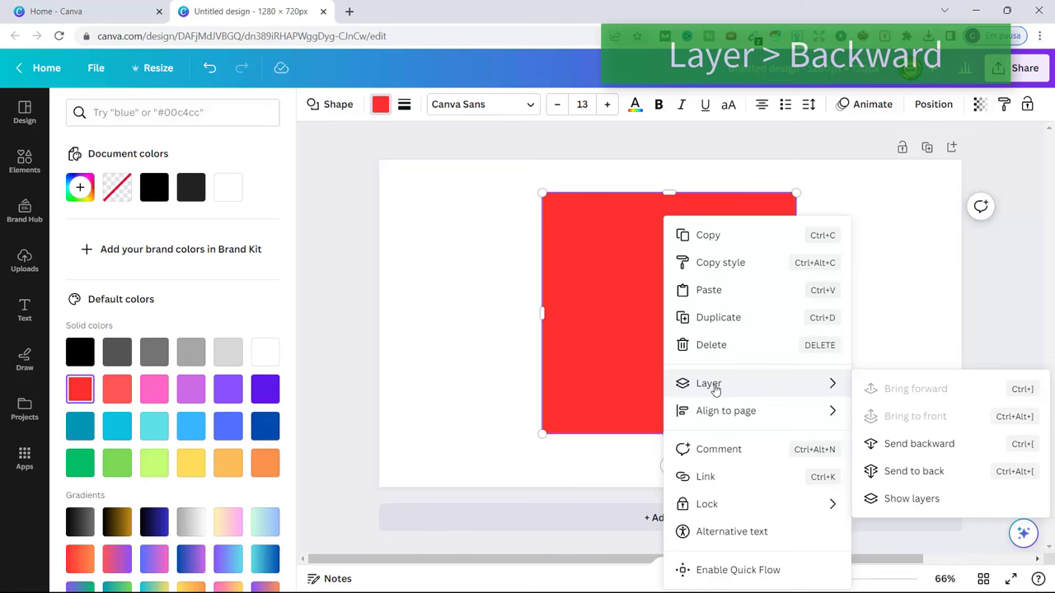
pyautogui.click(889, 449)
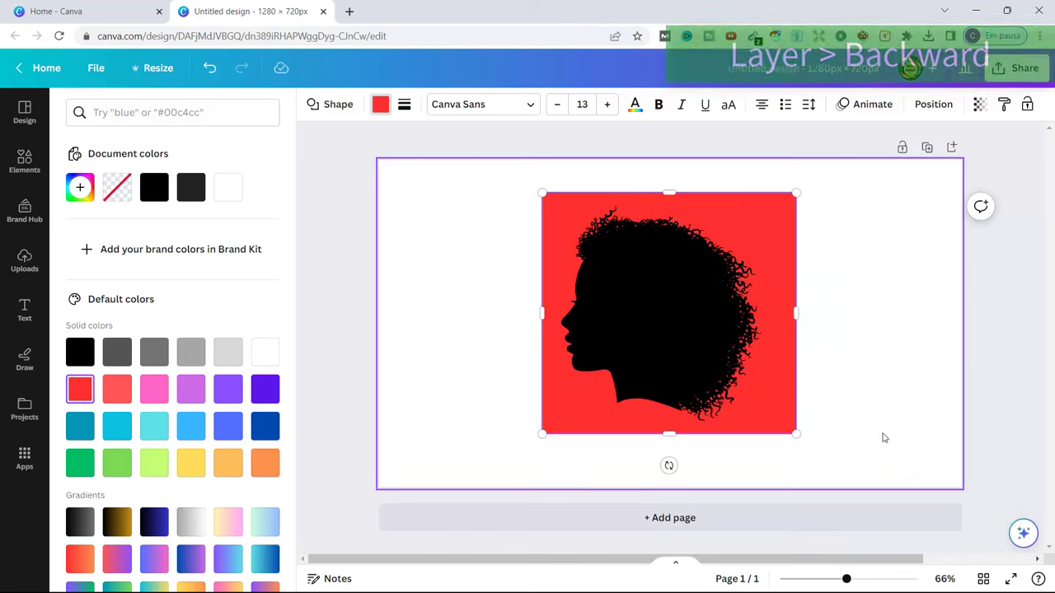
# Step: Apply the Duotone effect with the Cherry preset to the silhouette
pyautogui.click(614, 295)
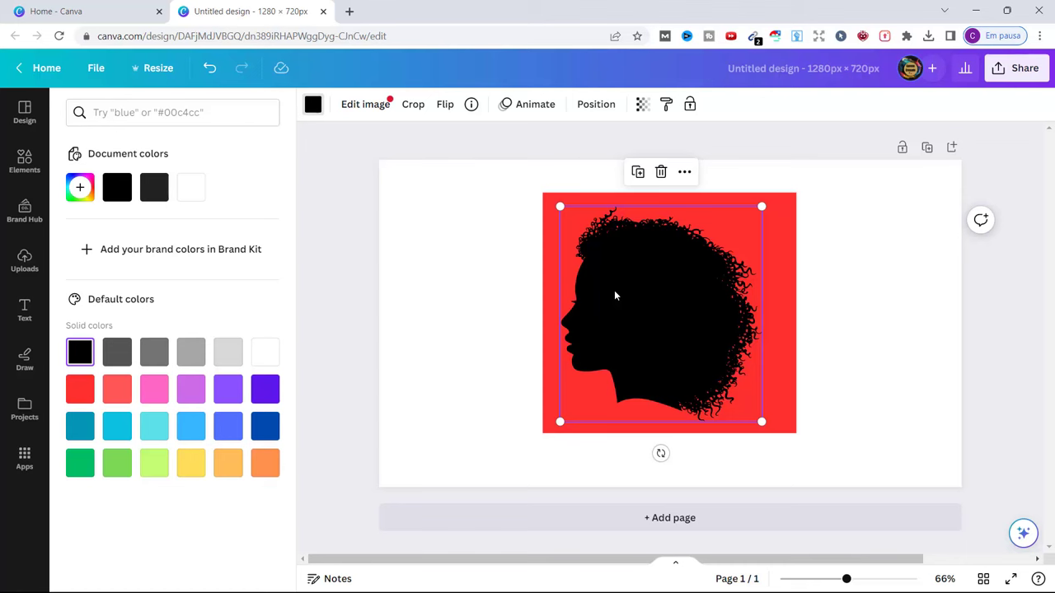
pyautogui.click(371, 106)
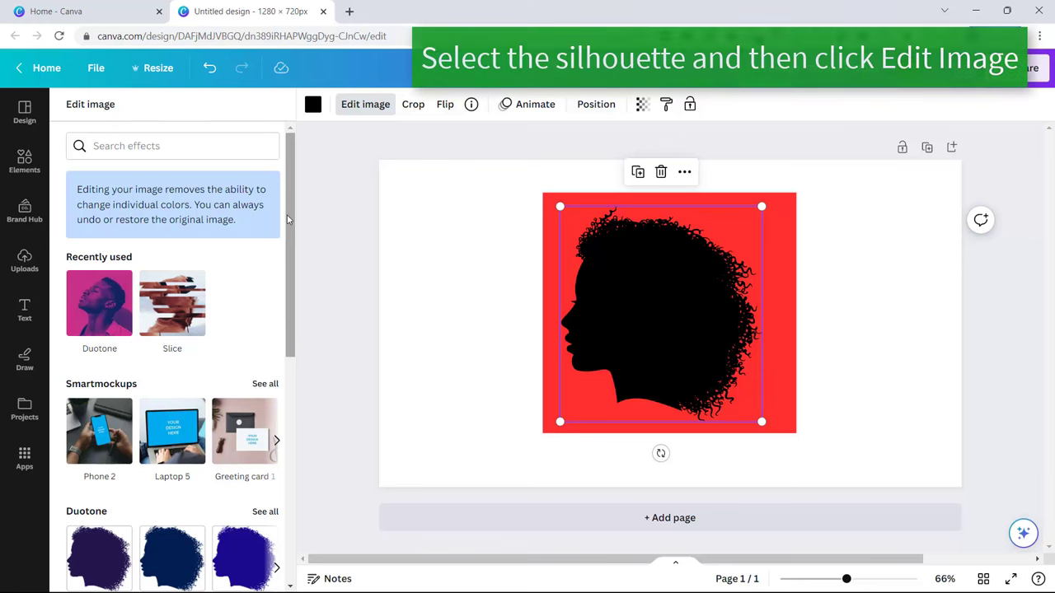
pyautogui.moveTo(288, 219); pyautogui.dragTo(341, 458)
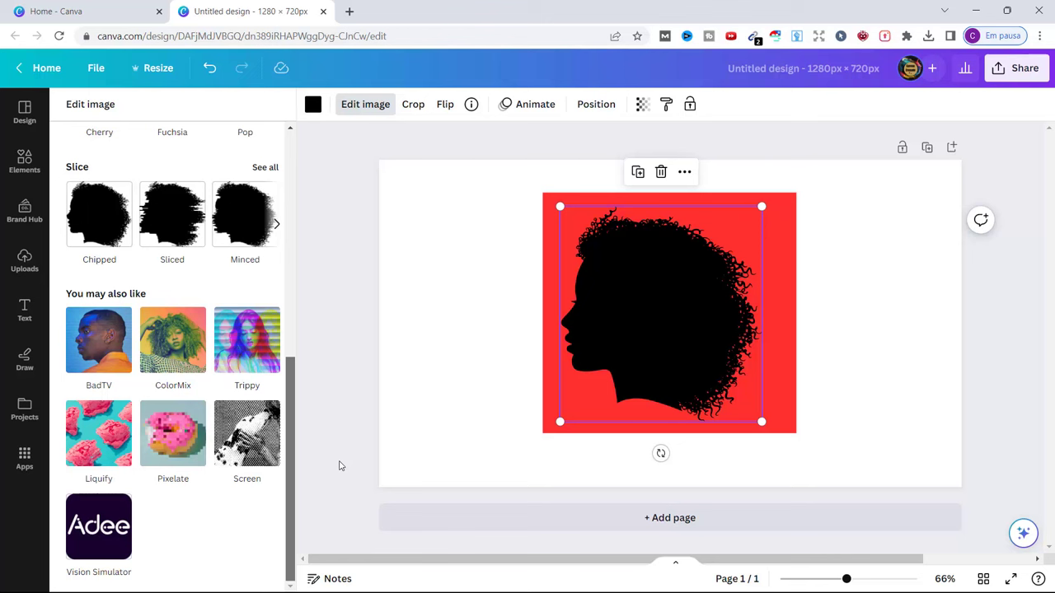
pyautogui.moveTo(333, 450); pyautogui.dragTo(299, 301)
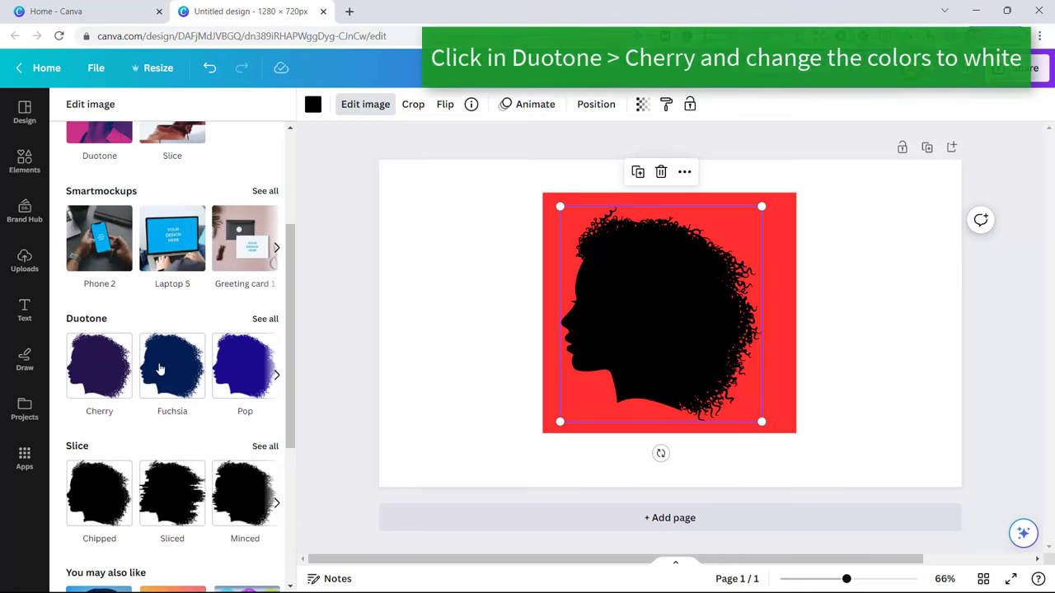
pyautogui.click(265, 319)
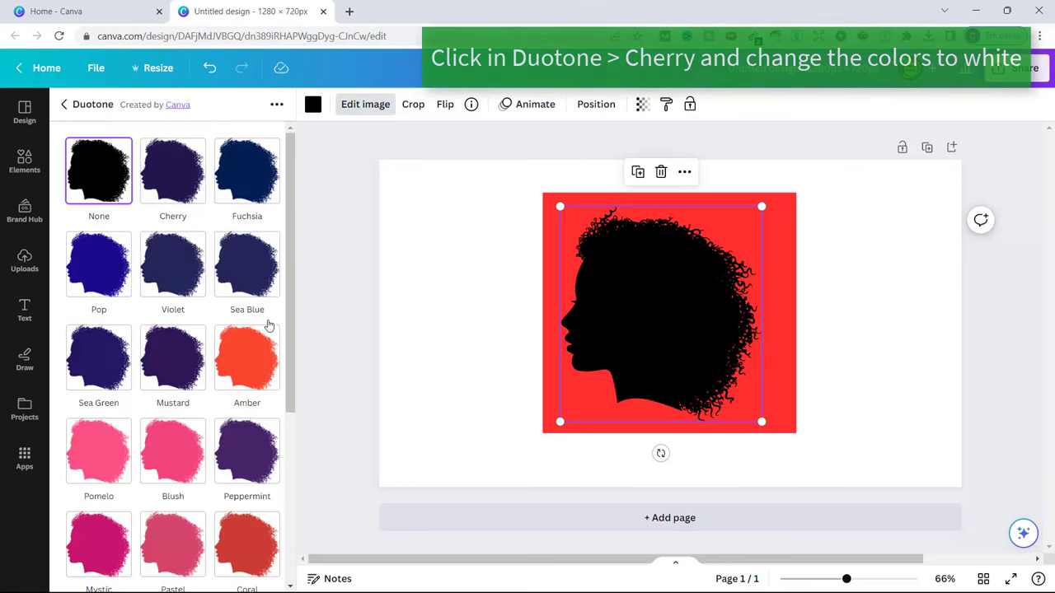
pyautogui.click(170, 172)
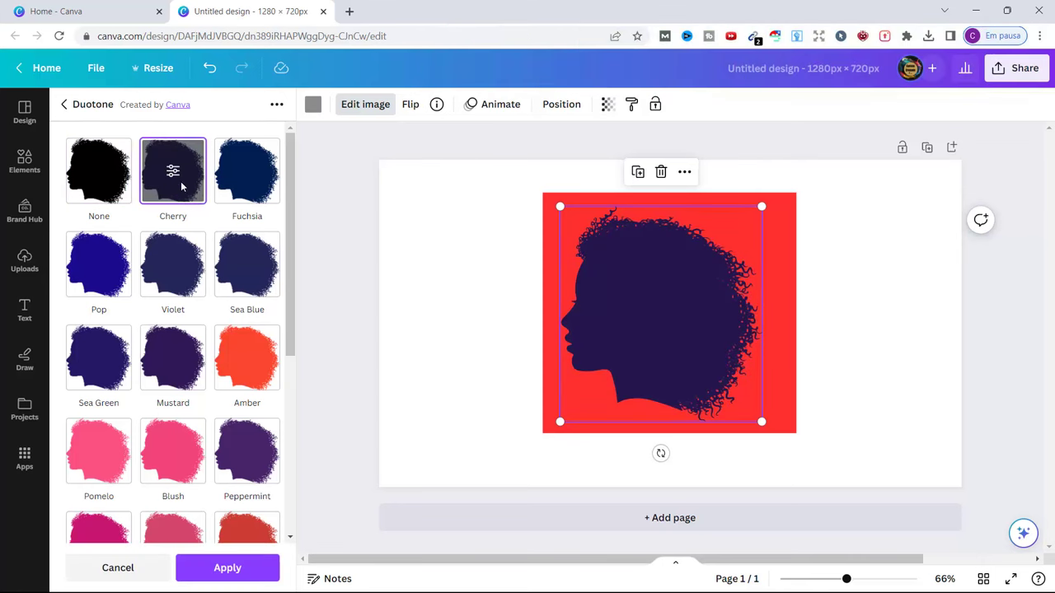
# Step: Set the Cherry duotone's Highlights and Shadows colors to white and apply the effect to the silhouette
pyautogui.click(173, 173)
pyautogui.click(272, 156)
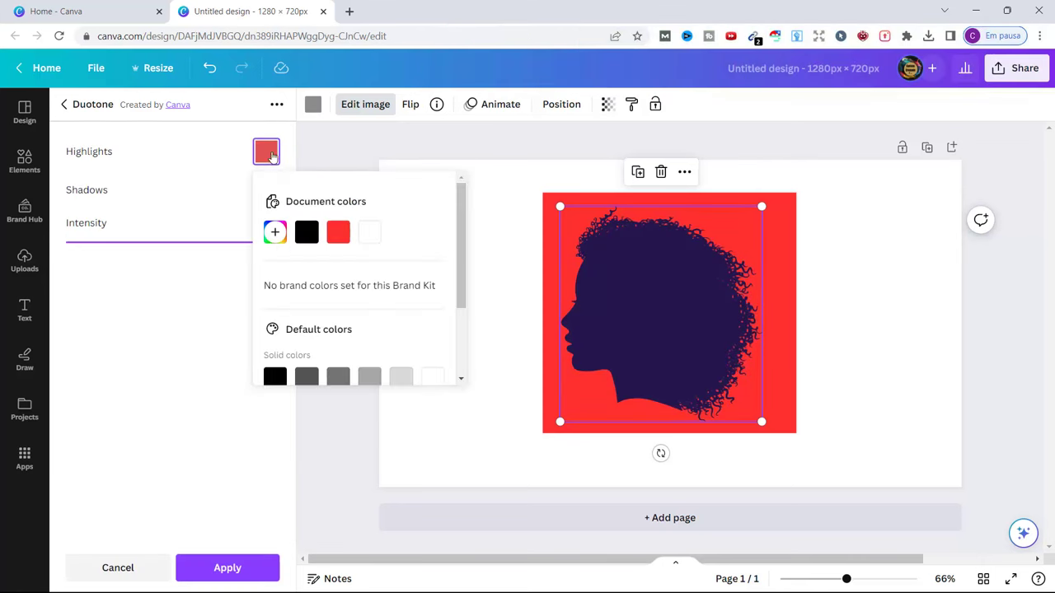
pyautogui.click(218, 201)
pyautogui.click(276, 194)
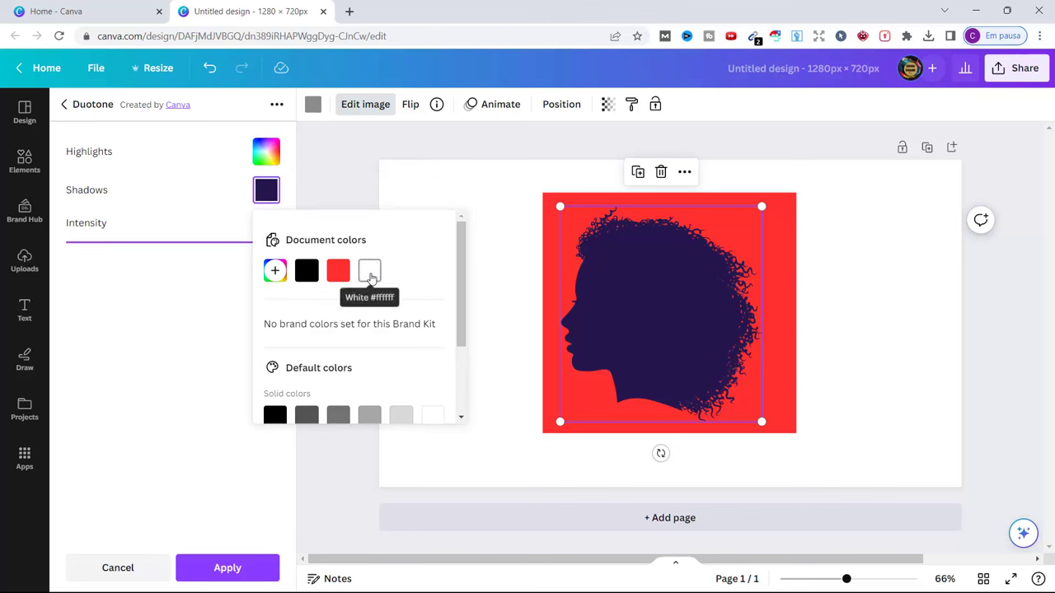
pyautogui.click(370, 272)
pyautogui.click(196, 203)
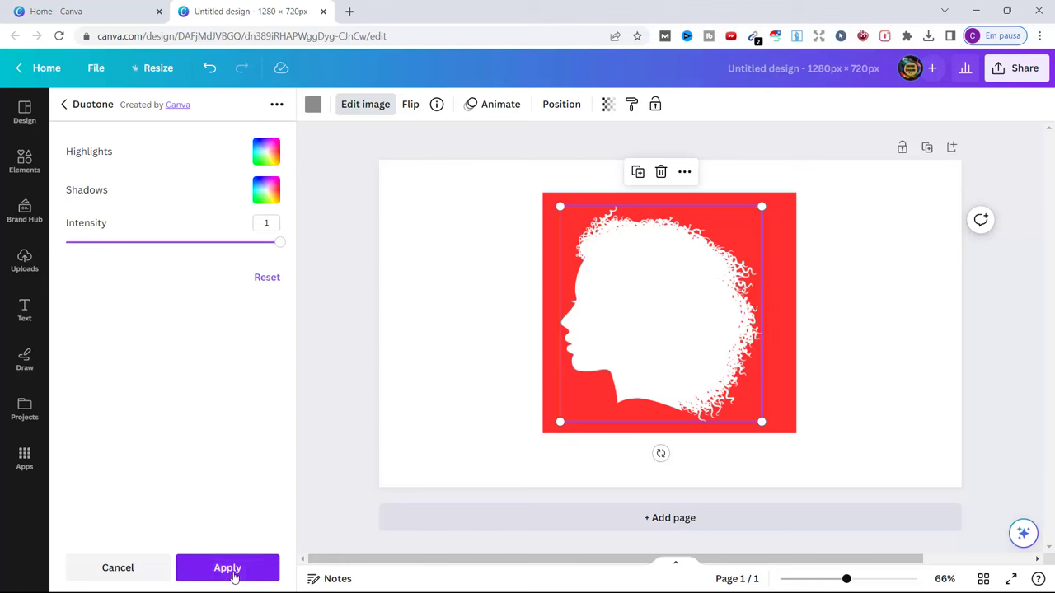
pyautogui.click(234, 577)
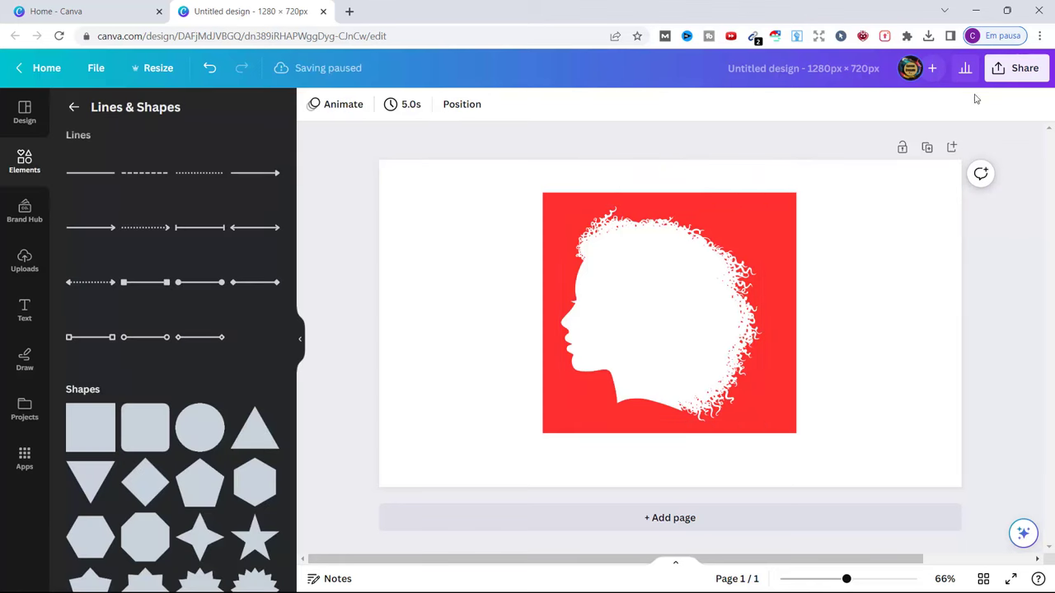
# Step: Download the design as a PNG at 1280 × 720 px and close the preview of the downloaded image
pyautogui.click(1019, 77)
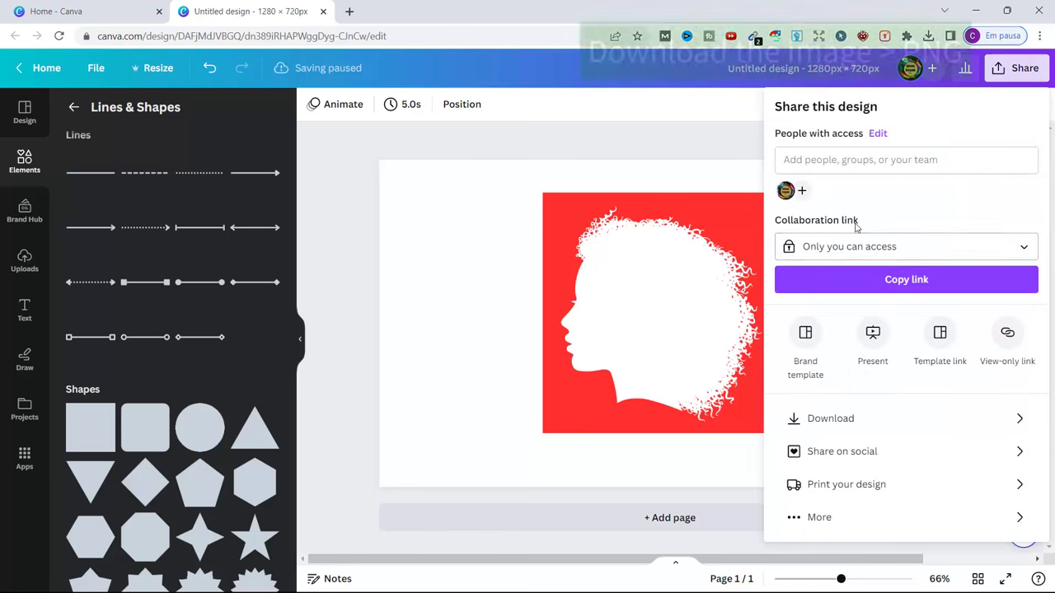
pyautogui.click(859, 420)
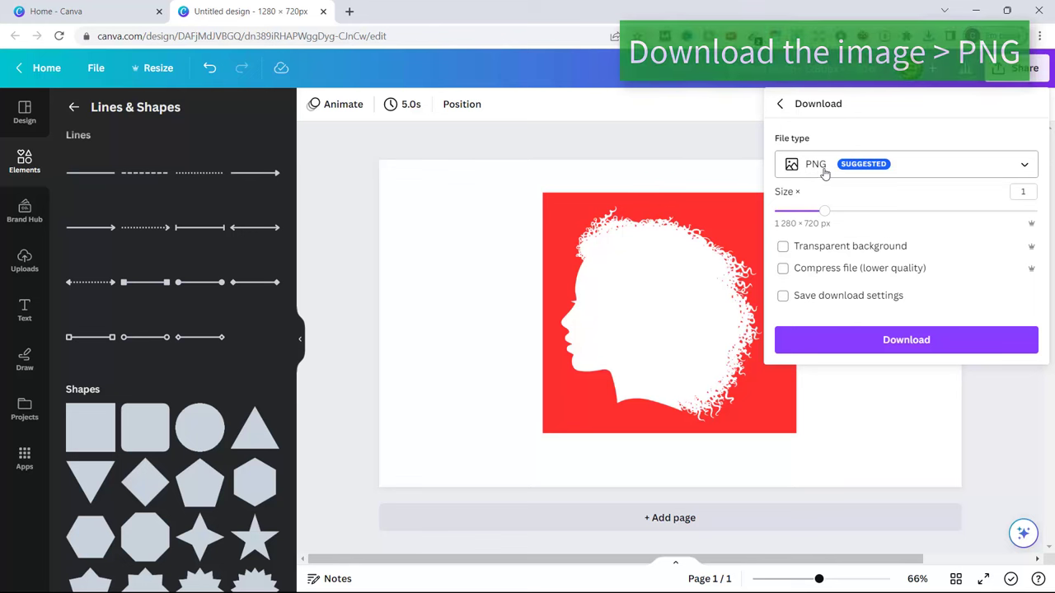
pyautogui.click(898, 341)
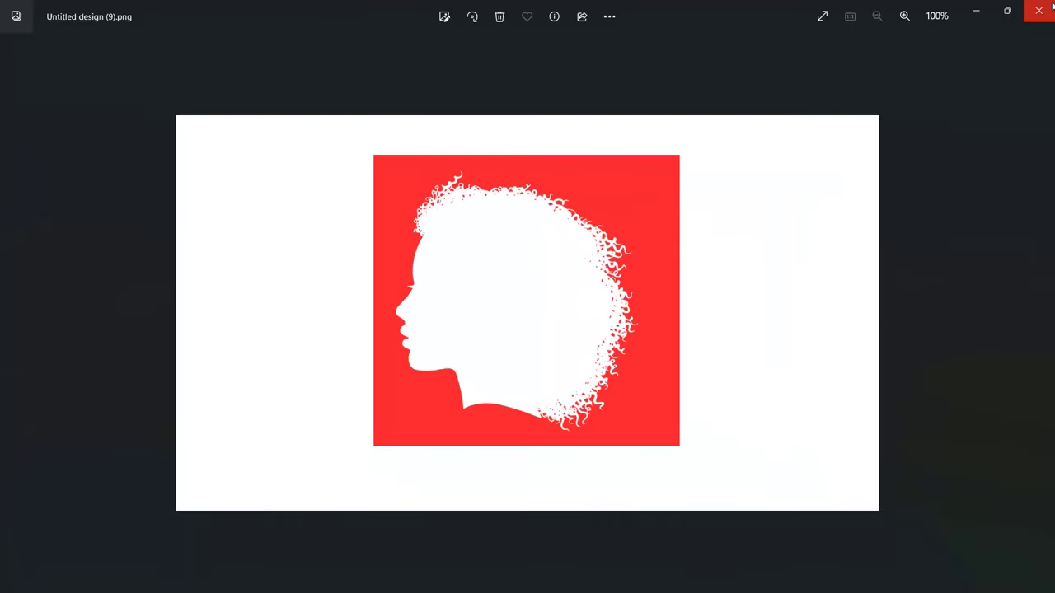
pyautogui.click(1051, 5)
# Step: Upload the downloaded PNG to the design's uploads and insert it on the blank page 2
pyautogui.moveTo(758, 98); pyautogui.dragTo(162, 274)
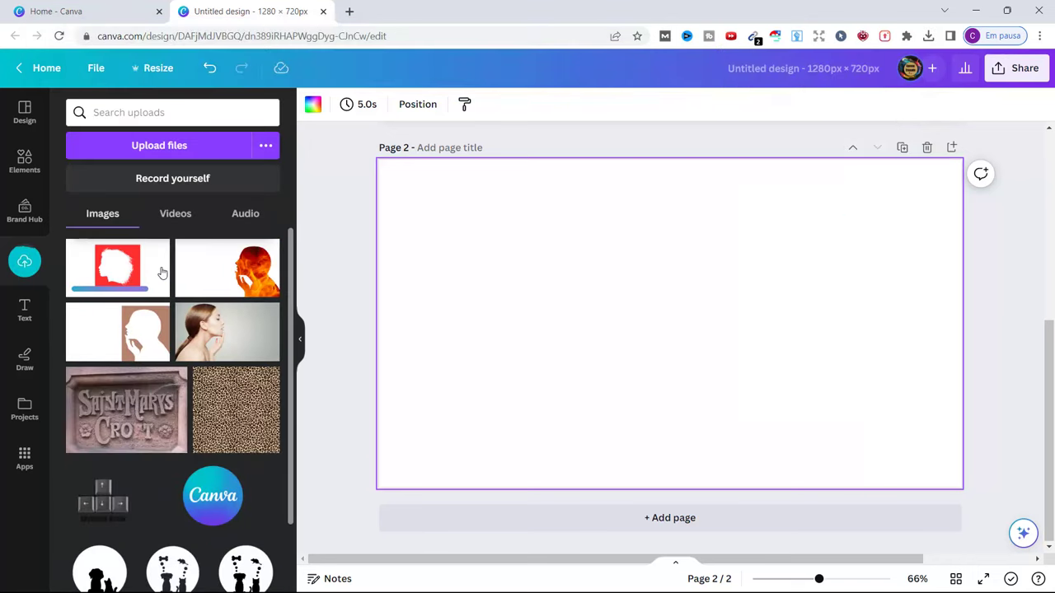
pyautogui.click(122, 270)
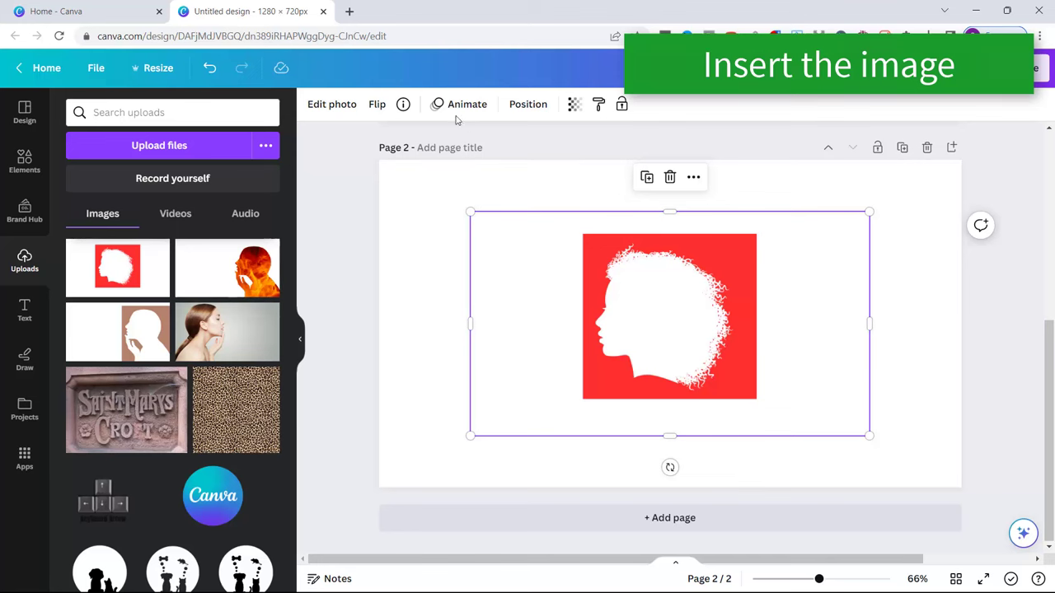
# Step: Remove the background of the inserted mask image on page 2 with Background Remover
pyautogui.click(331, 105)
pyautogui.click(331, 106)
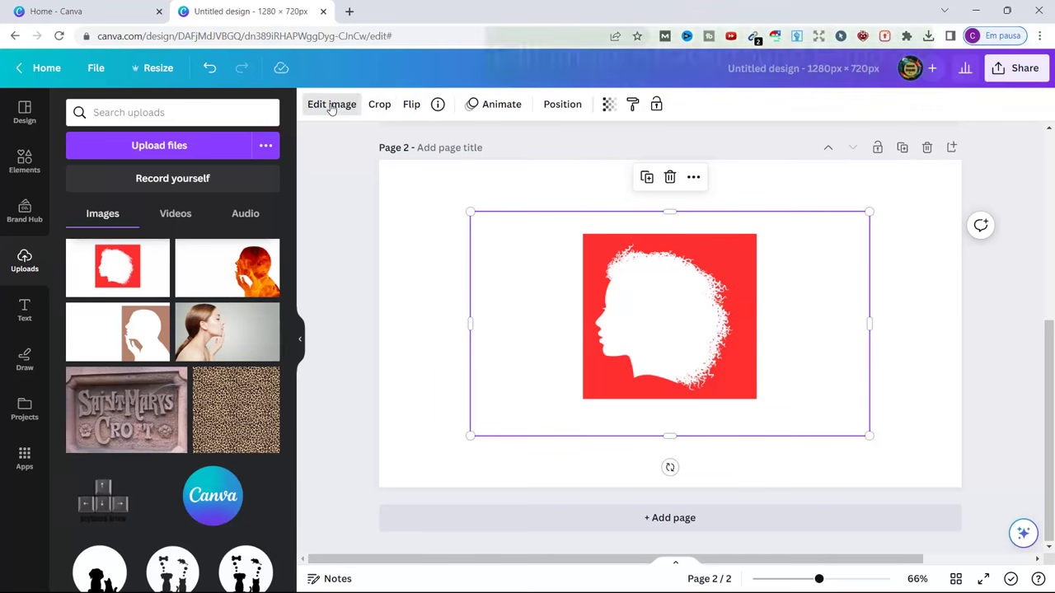
pyautogui.click(331, 105)
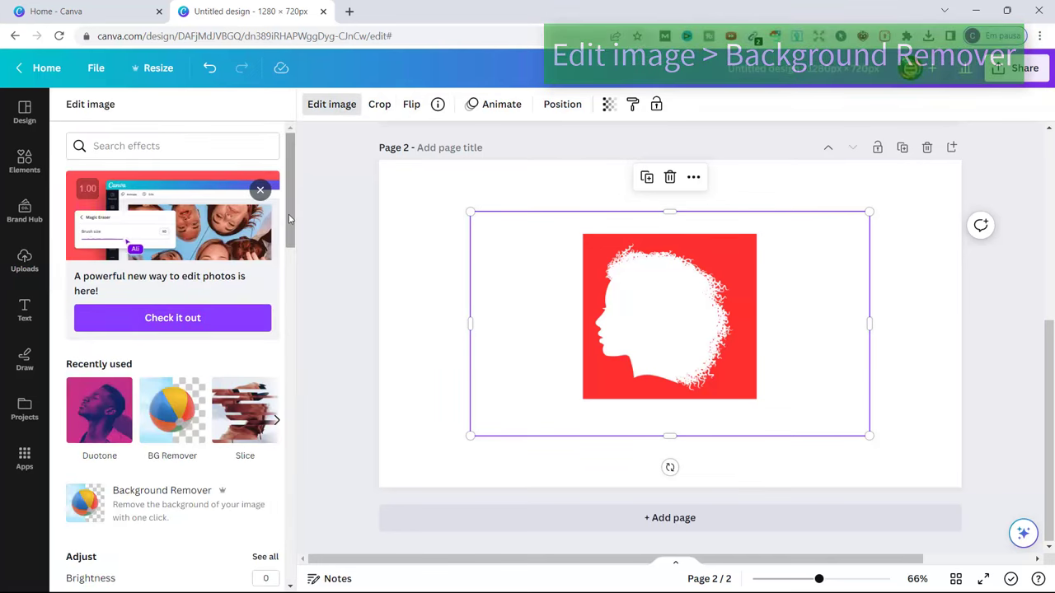
pyautogui.moveTo(290, 218); pyautogui.dragTo(290, 273)
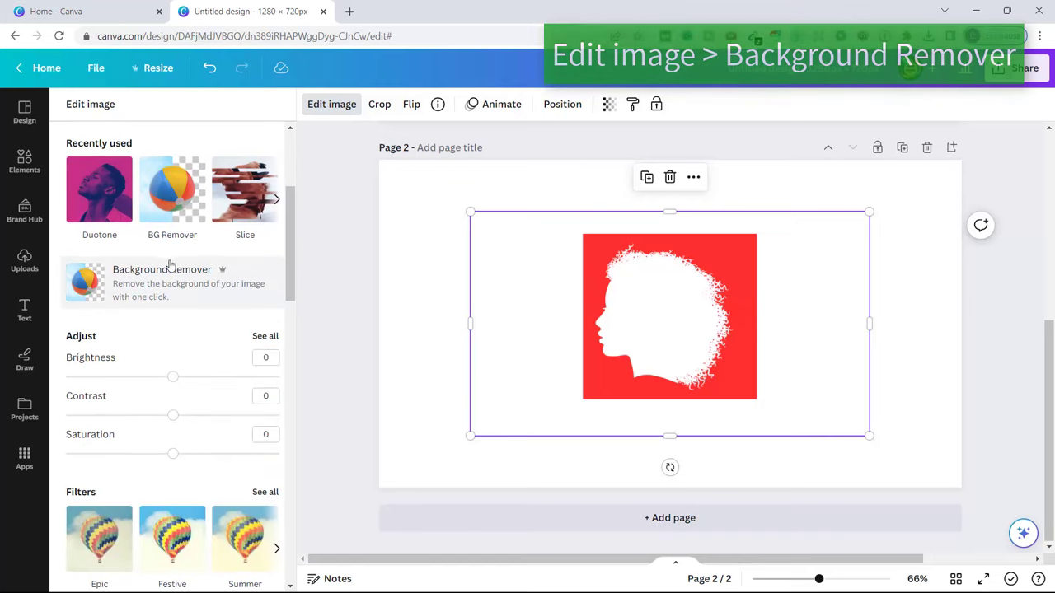
pyautogui.click(173, 282)
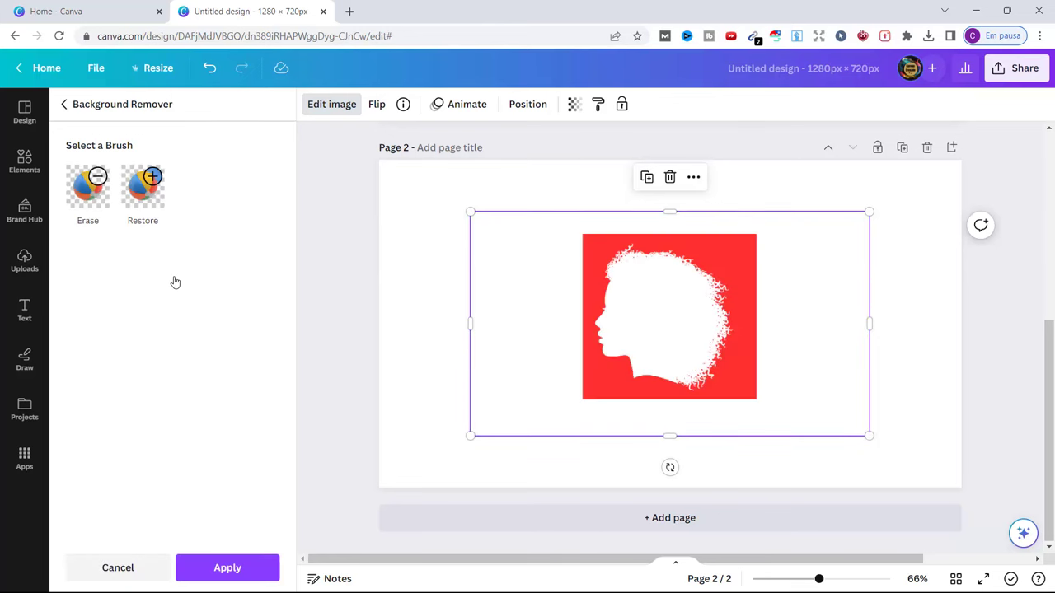
pyautogui.click(404, 305)
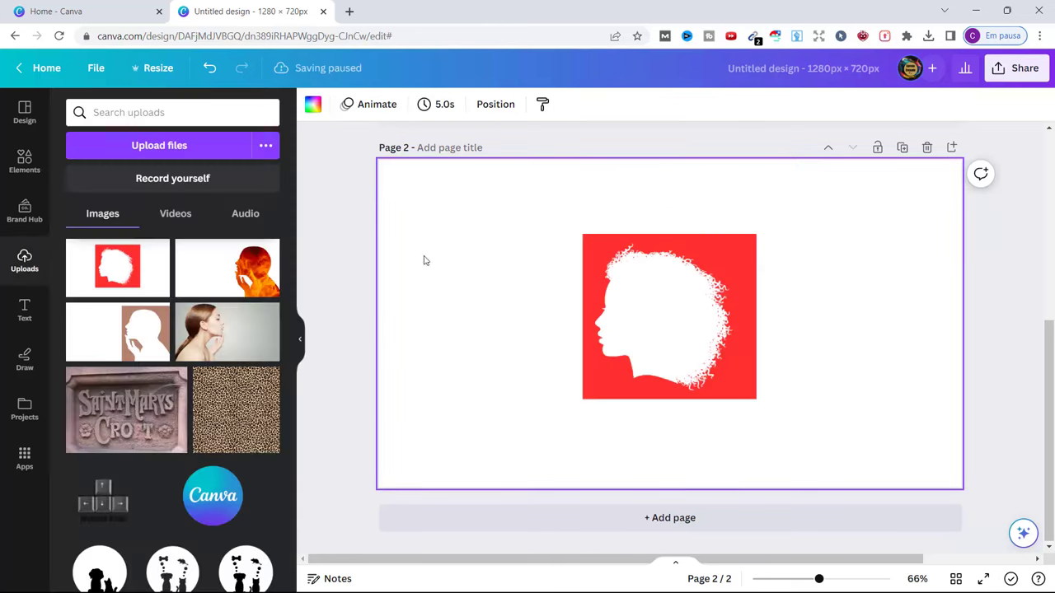
# Step: Try a black background on page 2 to check the silhouette's transparency, and set the background back to white
pyautogui.click(313, 104)
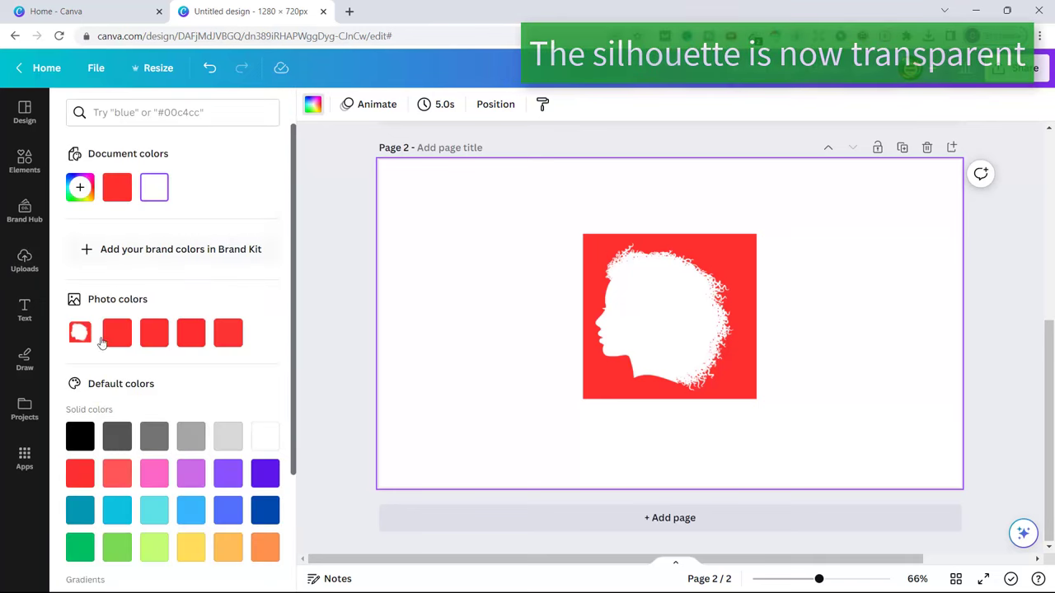
pyautogui.click(80, 436)
pyautogui.click(153, 190)
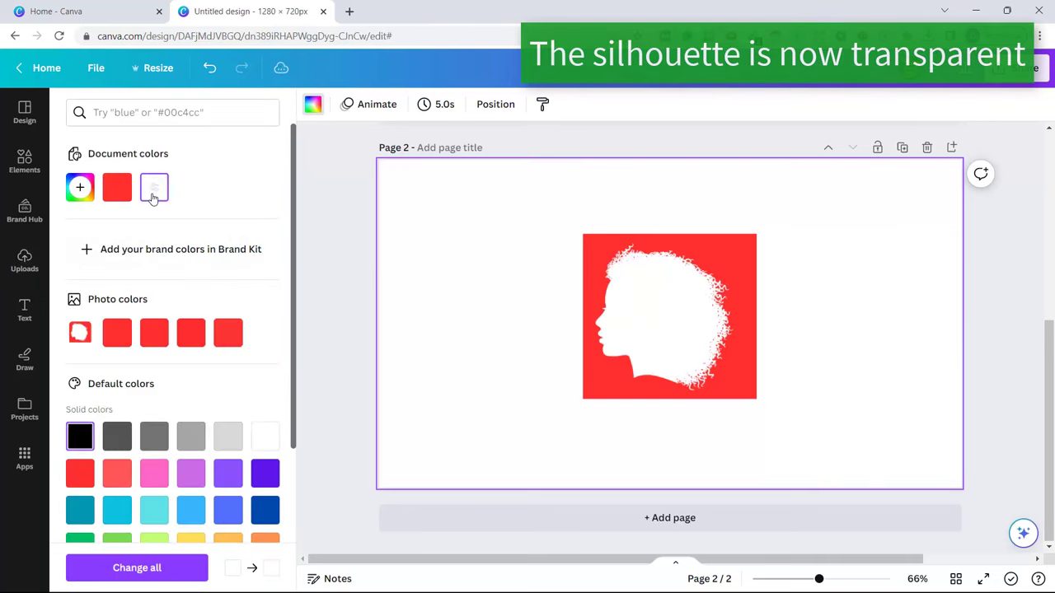
pyautogui.click(640, 279)
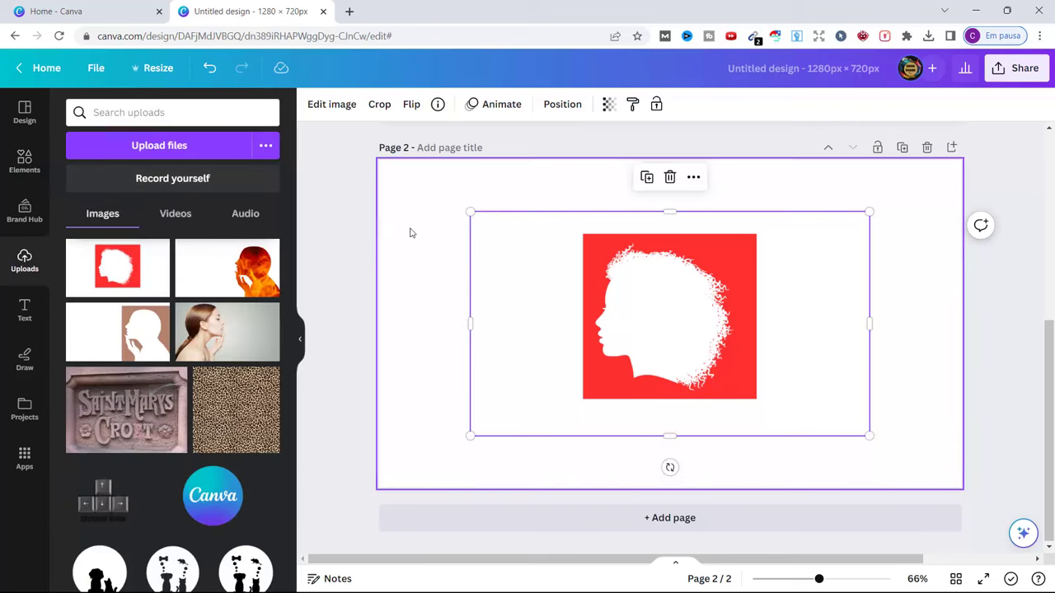
pyautogui.click(384, 228)
pyautogui.click(532, 262)
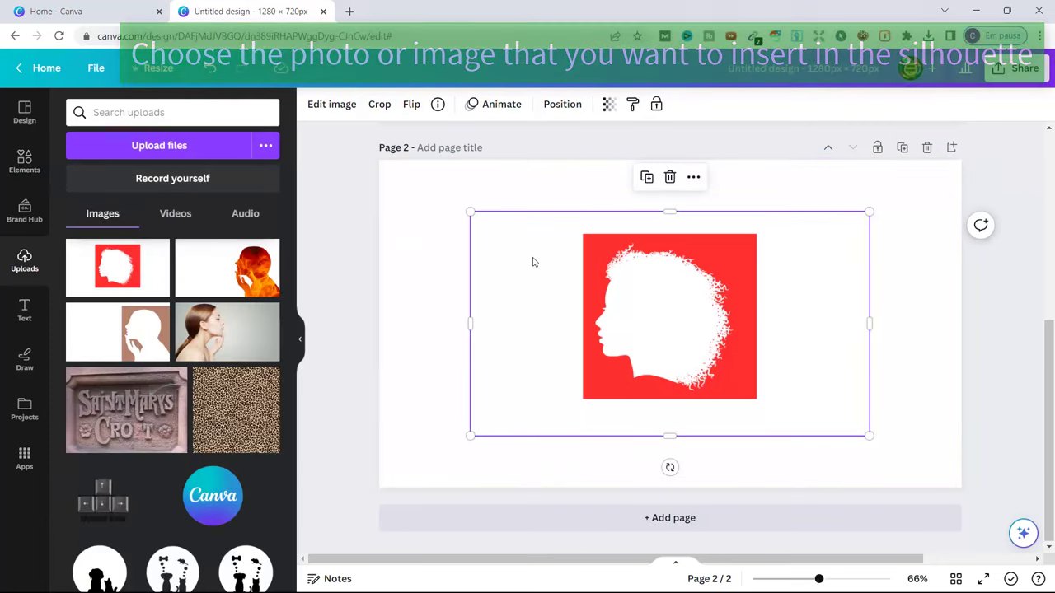
# Step: Search the elements for nature photos and insert the green forest path photo on page 2
pyautogui.click(23, 163)
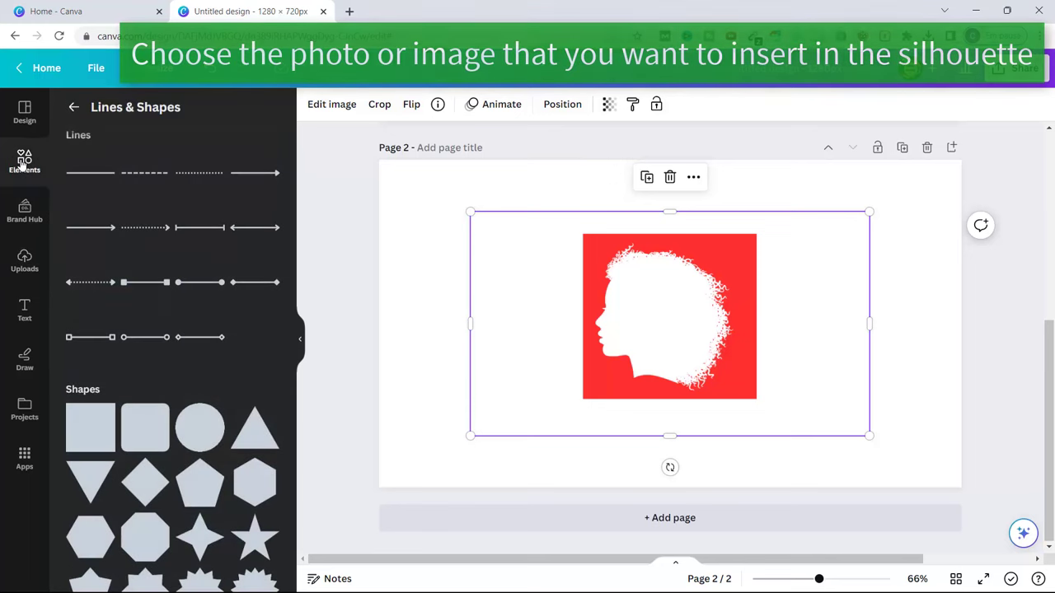
pyautogui.click(72, 107)
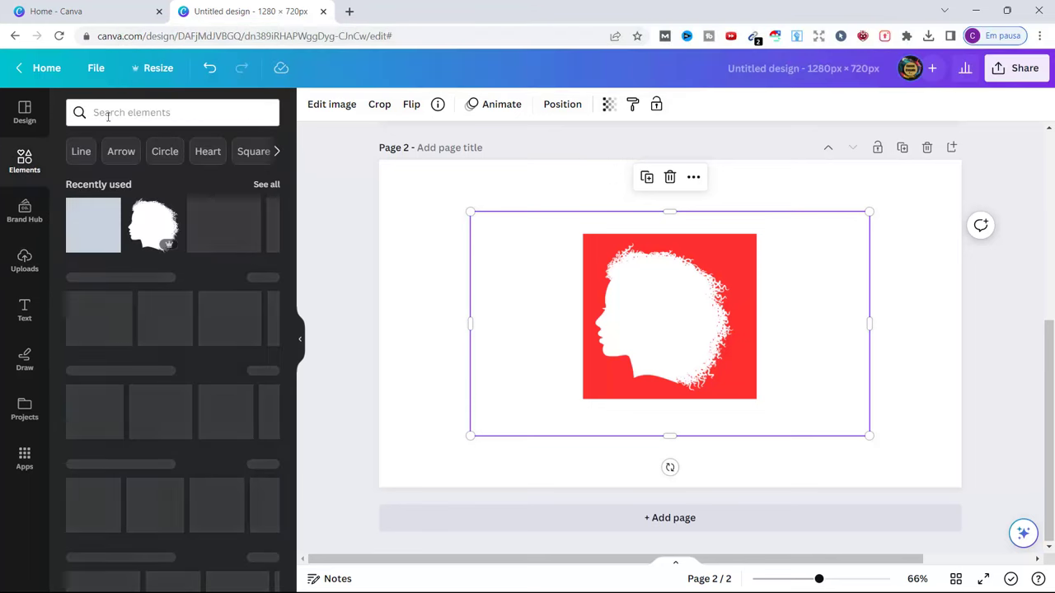
pyautogui.click(156, 115)
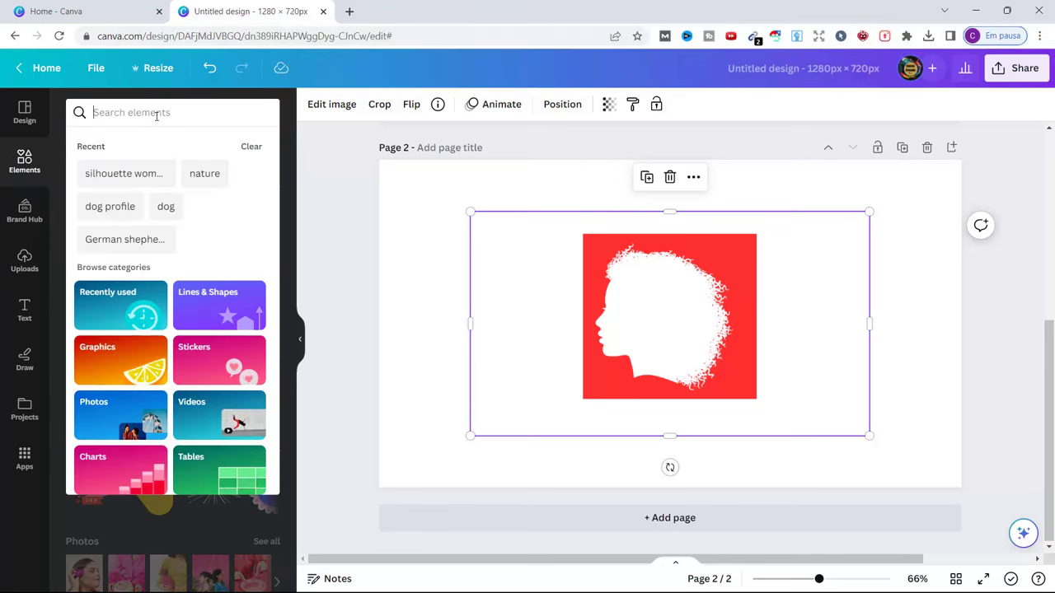
pyautogui.click(200, 176)
pyautogui.click(266, 221)
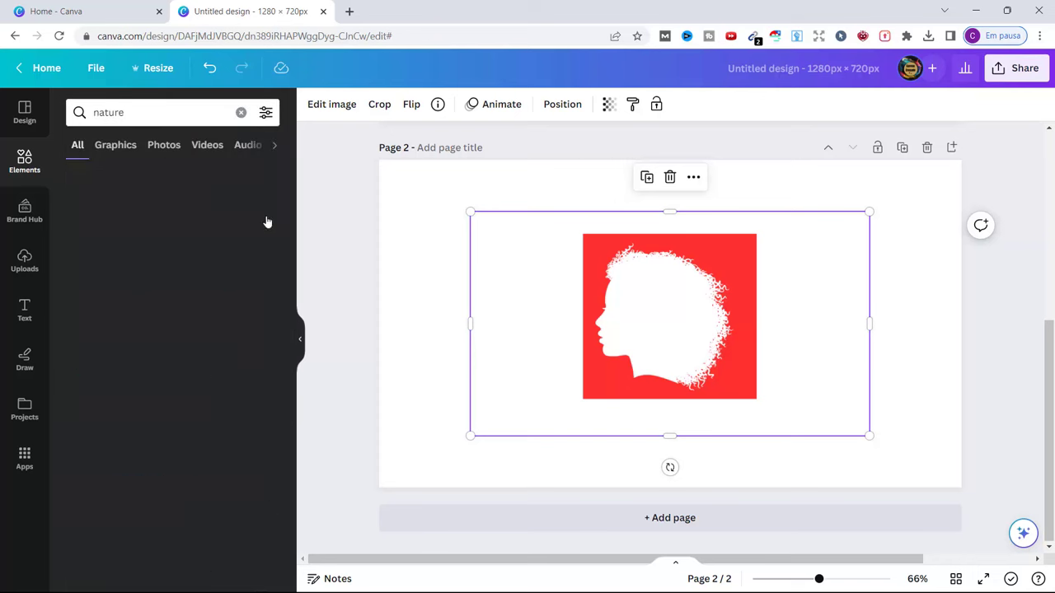
pyautogui.click(96, 231)
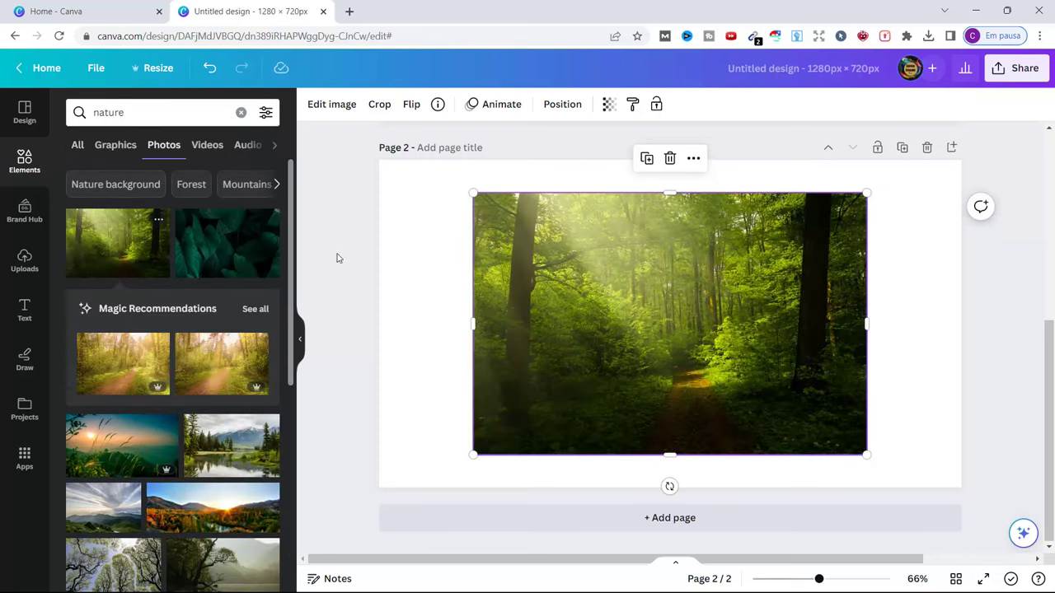
# Step: Send the forest photo backward behind the red mask and shift it slightly up and left to position the scene inside the silhouette
pyautogui.rightClick(676, 260)
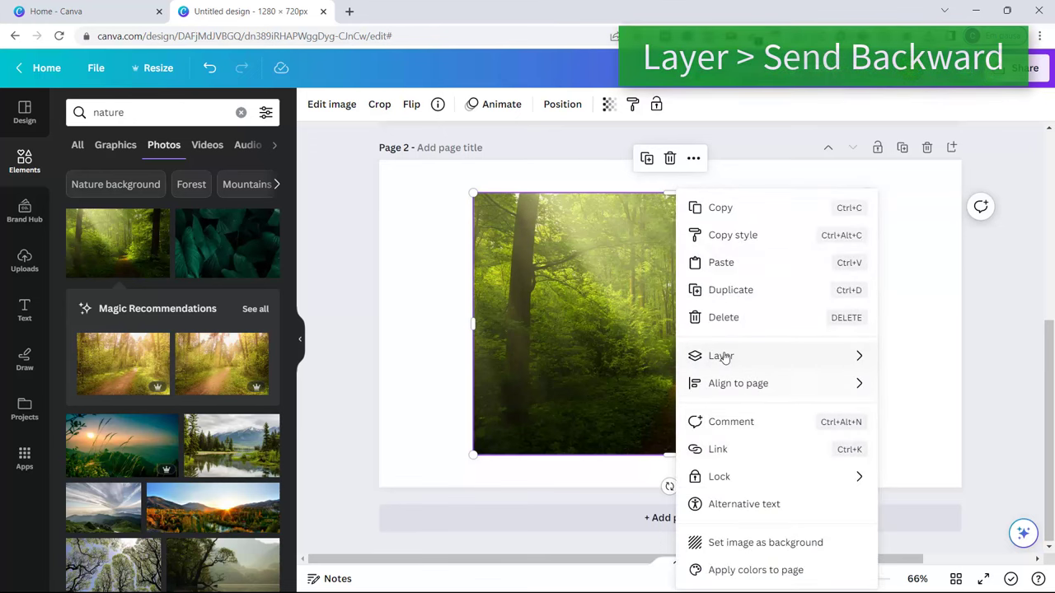
pyautogui.moveTo(723, 357)
pyautogui.click(544, 416)
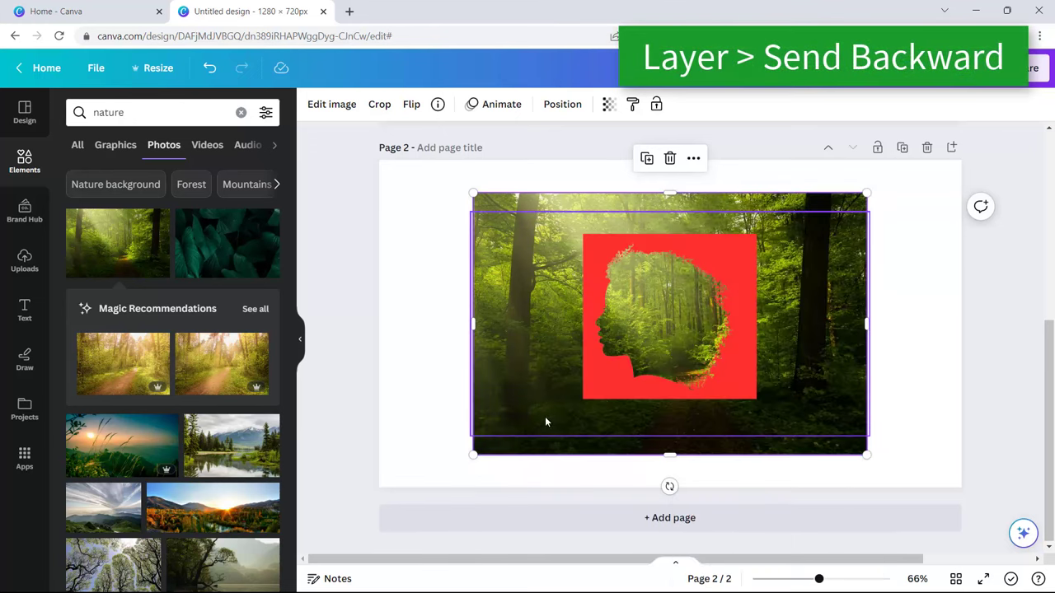
pyautogui.moveTo(676, 342); pyautogui.dragTo(662, 322)
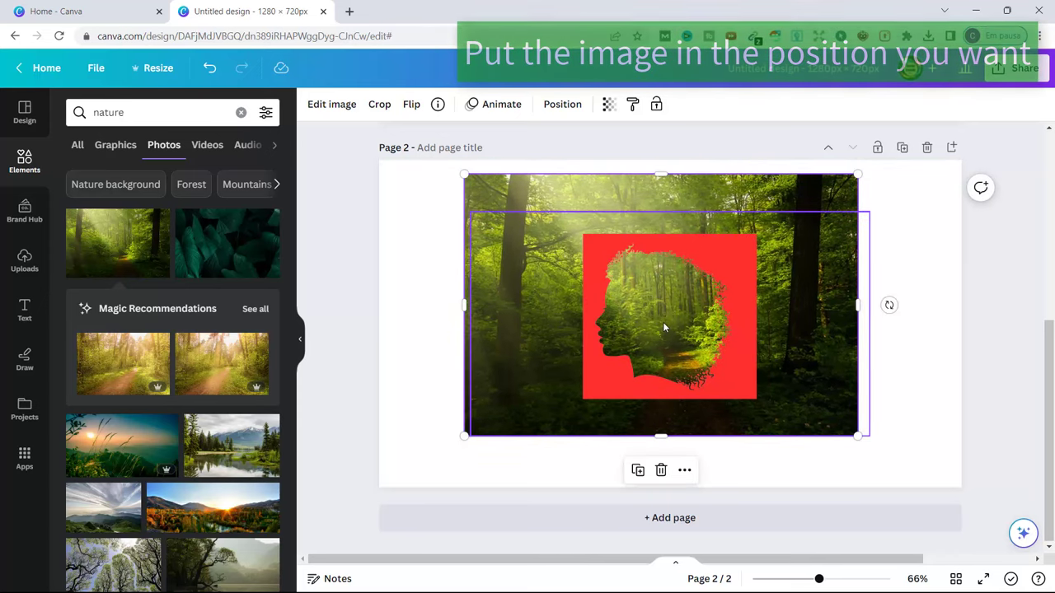
pyautogui.click(346, 284)
# Step: Add the Duotone effect with the Cherry preset to the red mask image
pyautogui.click(703, 293)
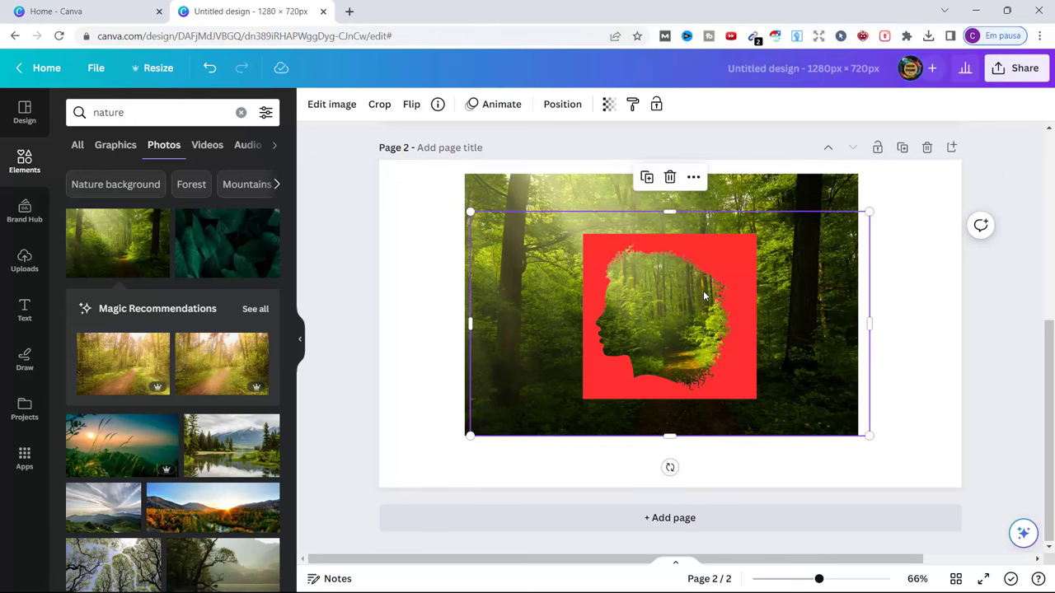
pyautogui.click(344, 106)
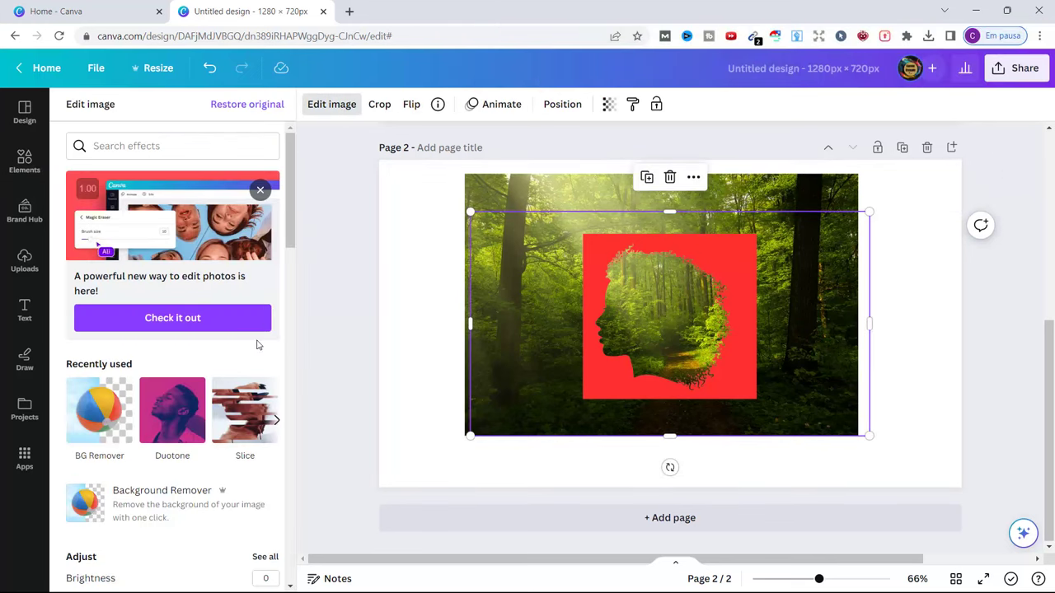
pyautogui.click(180, 412)
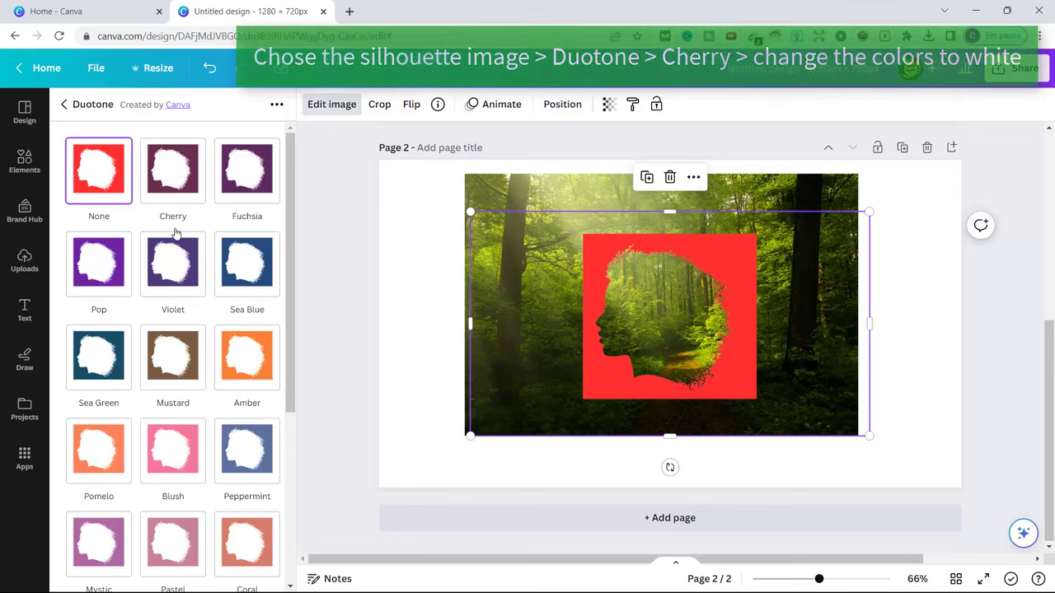
pyautogui.click(171, 182)
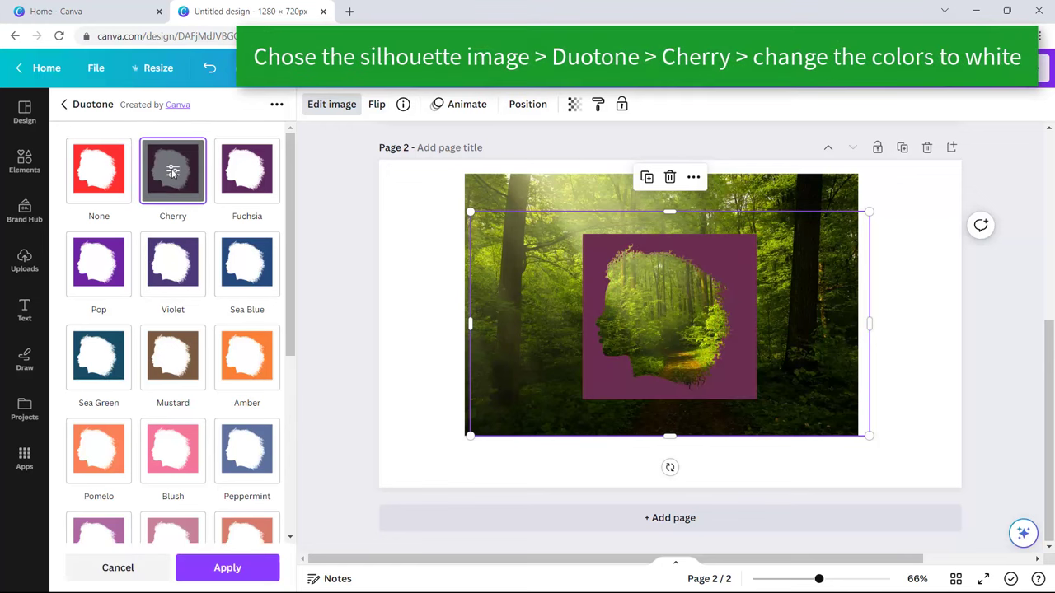
# Step: Set the mask's Cherry duotone Highlights and Shadows colors to white and apply the effect
pyautogui.click(172, 175)
pyautogui.click(266, 151)
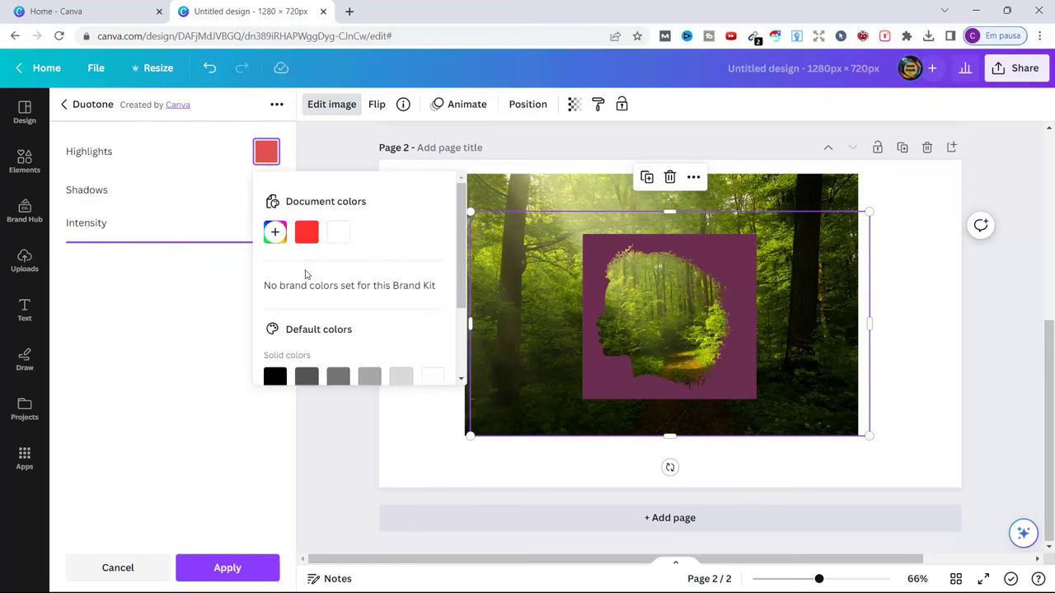
pyautogui.click(348, 233)
pyautogui.click(220, 176)
pyautogui.click(265, 190)
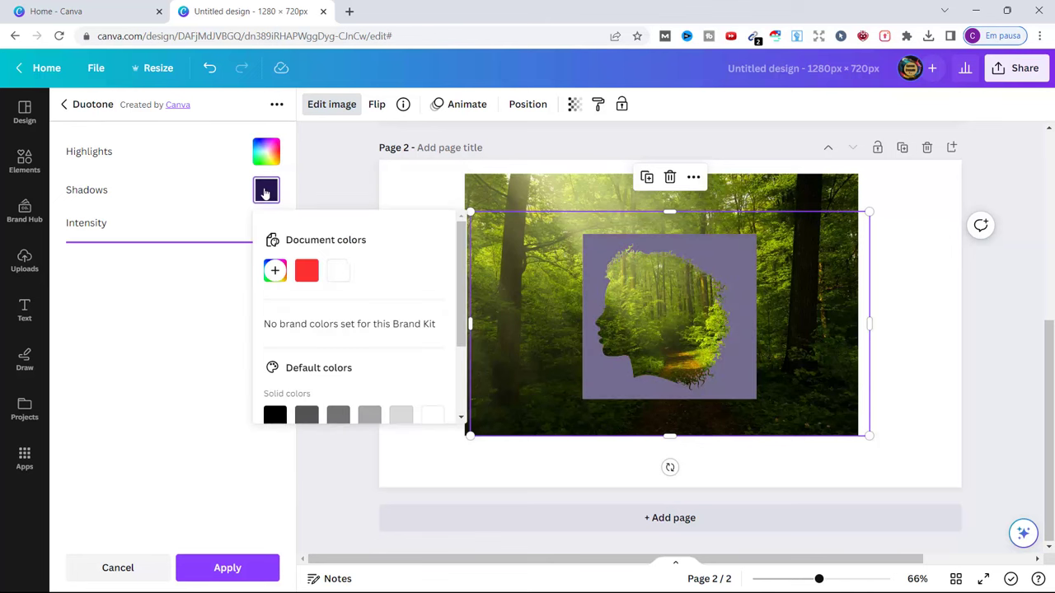
pyautogui.click(339, 272)
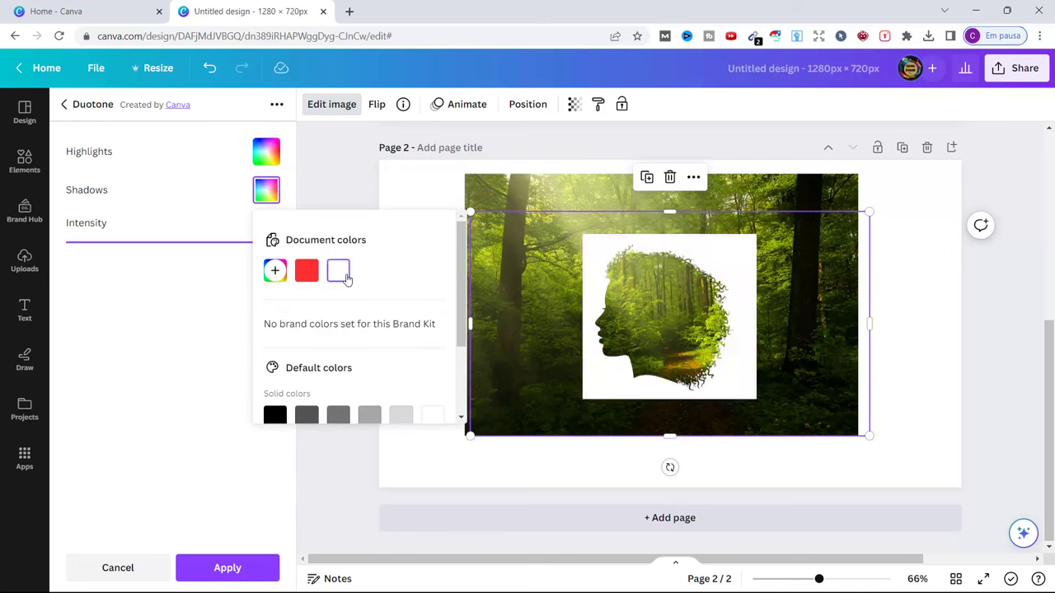
pyautogui.click(192, 344)
pyautogui.click(206, 569)
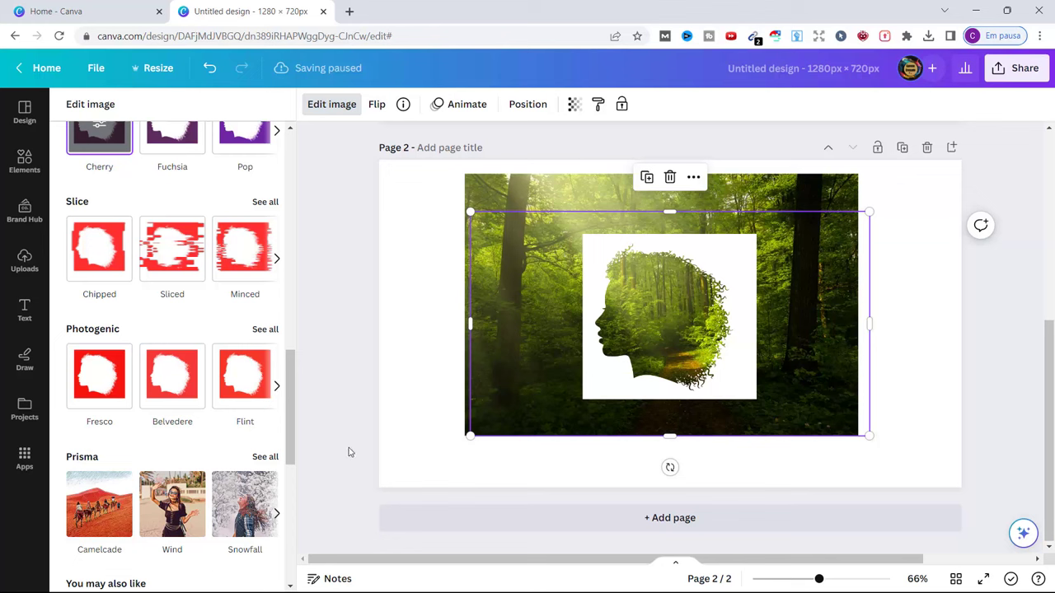
pyautogui.press('Escape')
pyautogui.press('Escape')
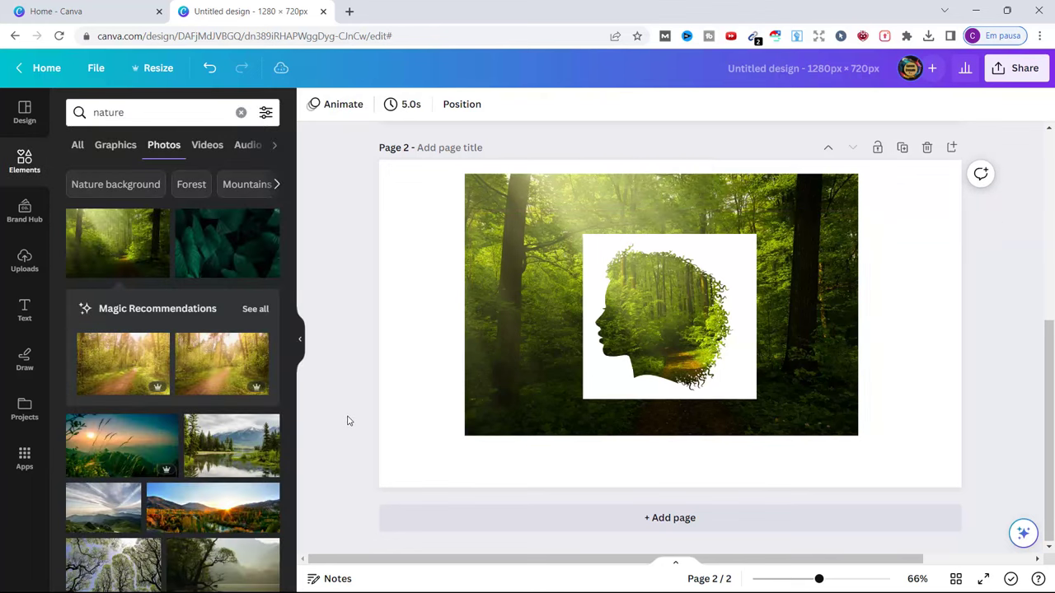
# Step: Crop the forest photo on all four sides to fit behind the white mask, and shift the mask slightly left to hide the leftover edge
pyautogui.click(493, 295)
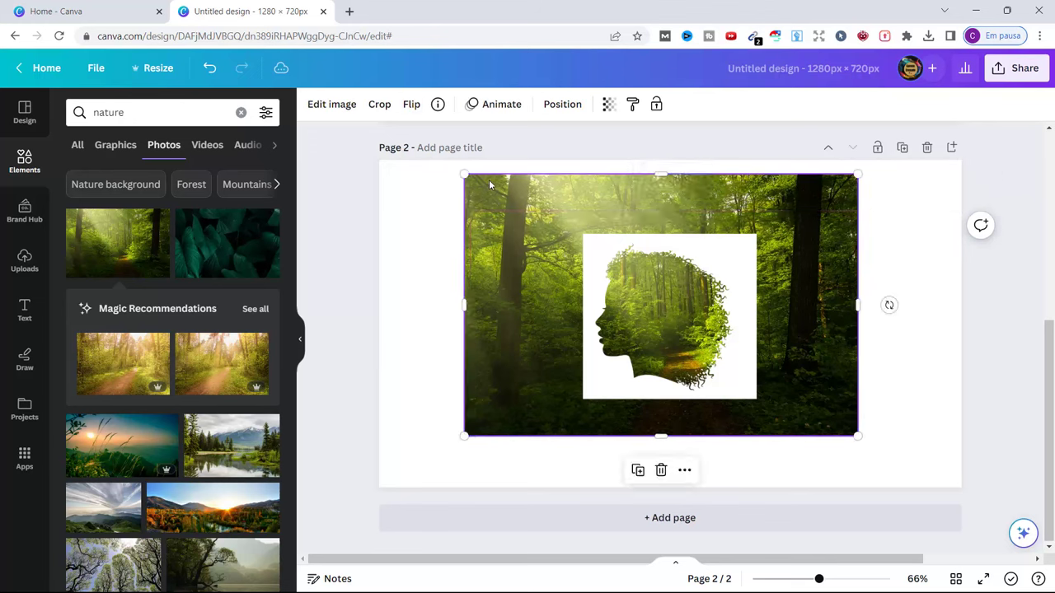
pyautogui.moveTo(466, 304); pyautogui.dragTo(577, 294)
pyautogui.moveTo(722, 174); pyautogui.dragTo(721, 234)
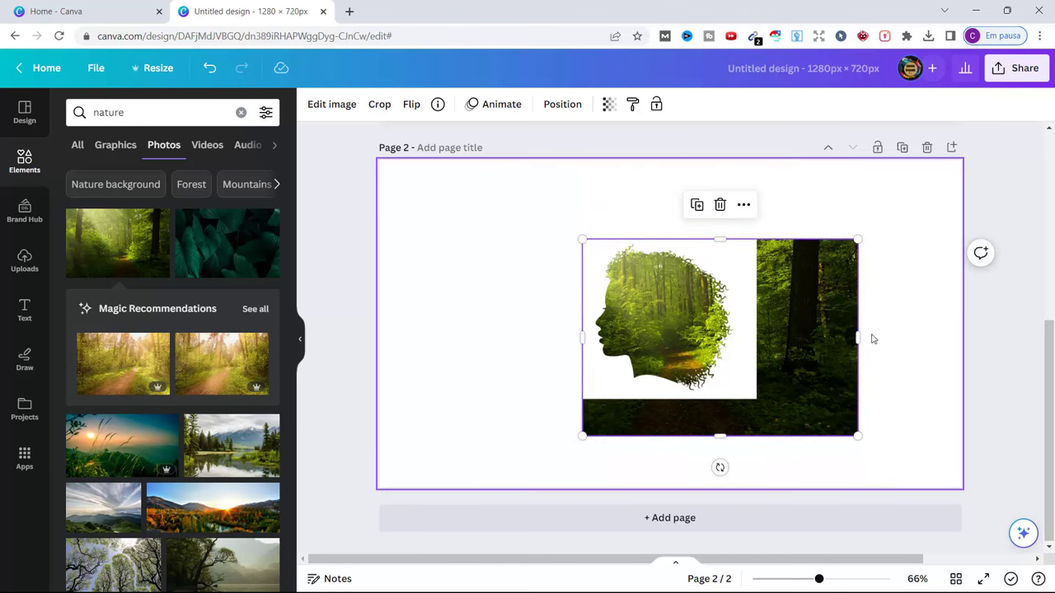
pyautogui.moveTo(858, 338); pyautogui.dragTo(745, 337)
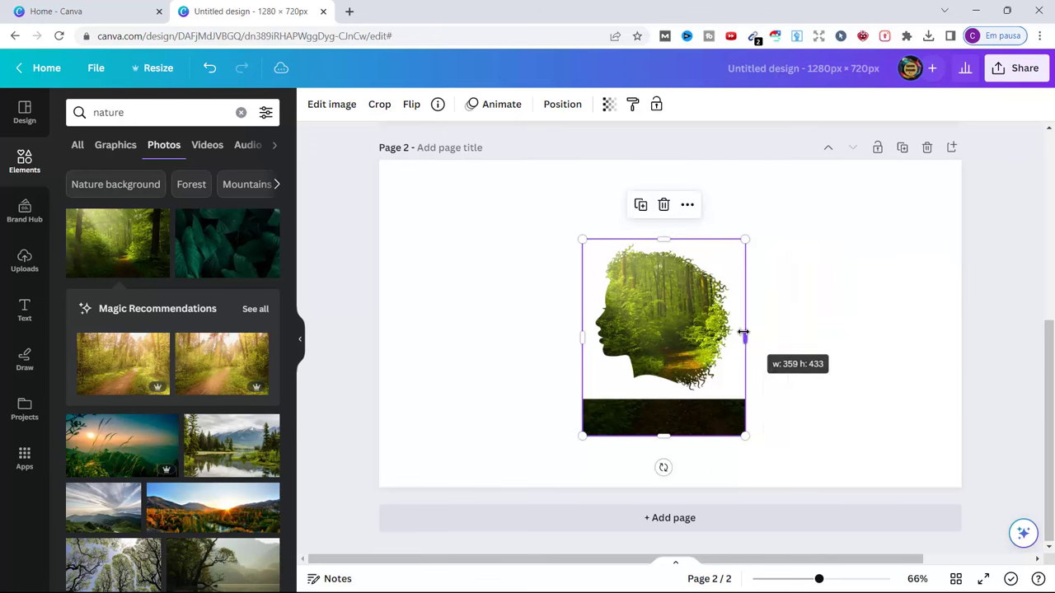
pyautogui.moveTo(664, 436); pyautogui.dragTo(668, 394)
pyautogui.click(875, 341)
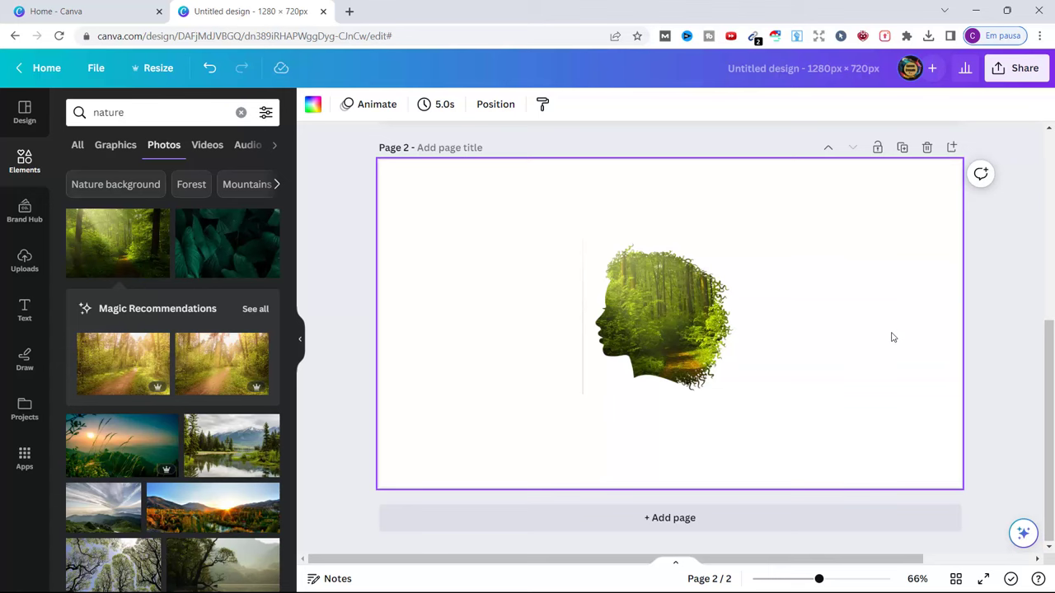
pyautogui.click(570, 372)
pyautogui.click(1030, 144)
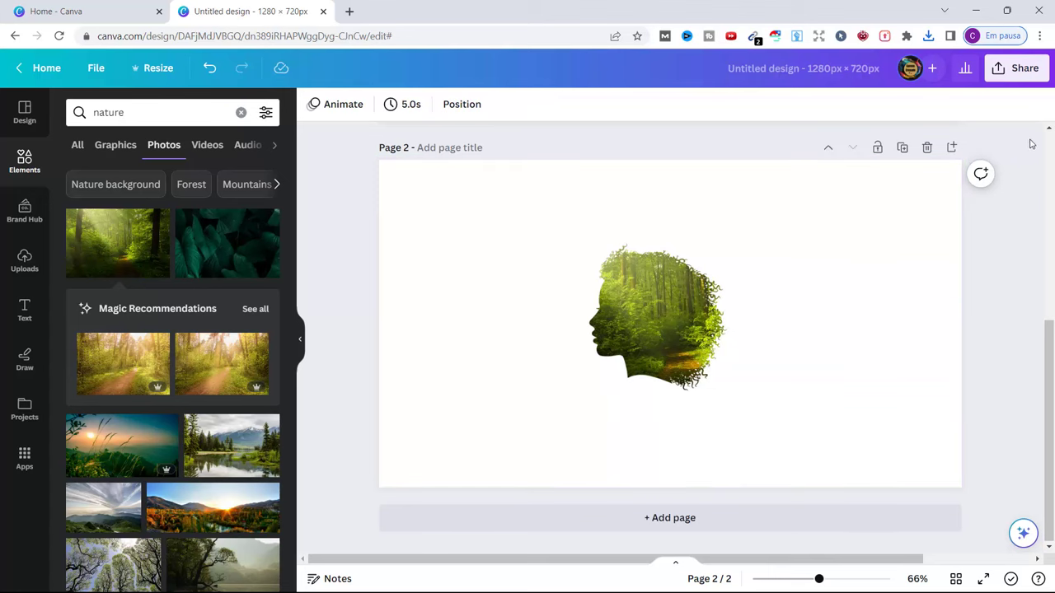
# Step: Download only page 2 as a PNG at 1280 × 720 px
pyautogui.click(1030, 73)
pyautogui.click(871, 420)
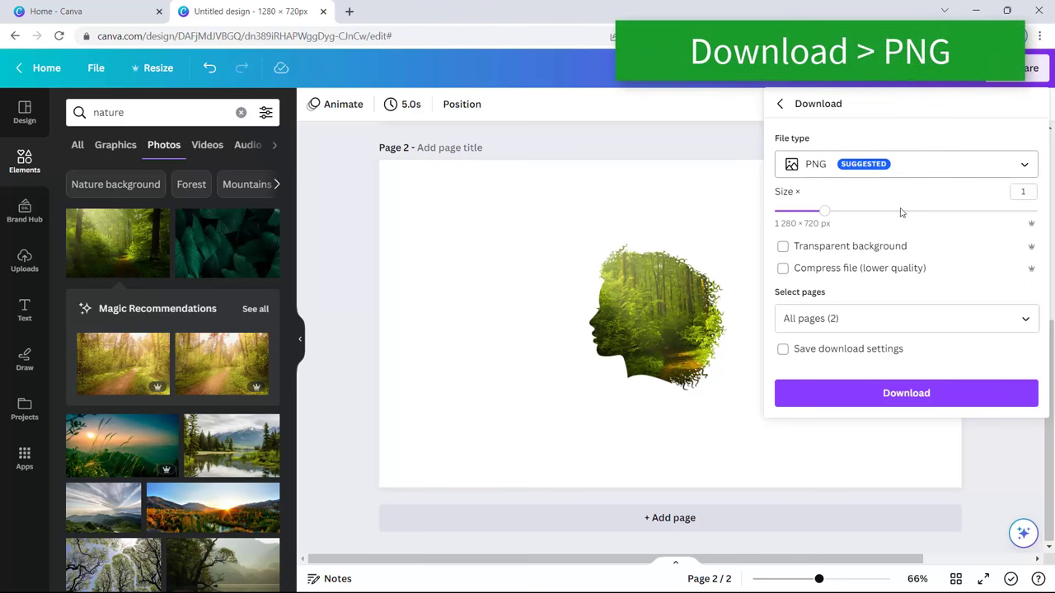
pyautogui.click(1024, 323)
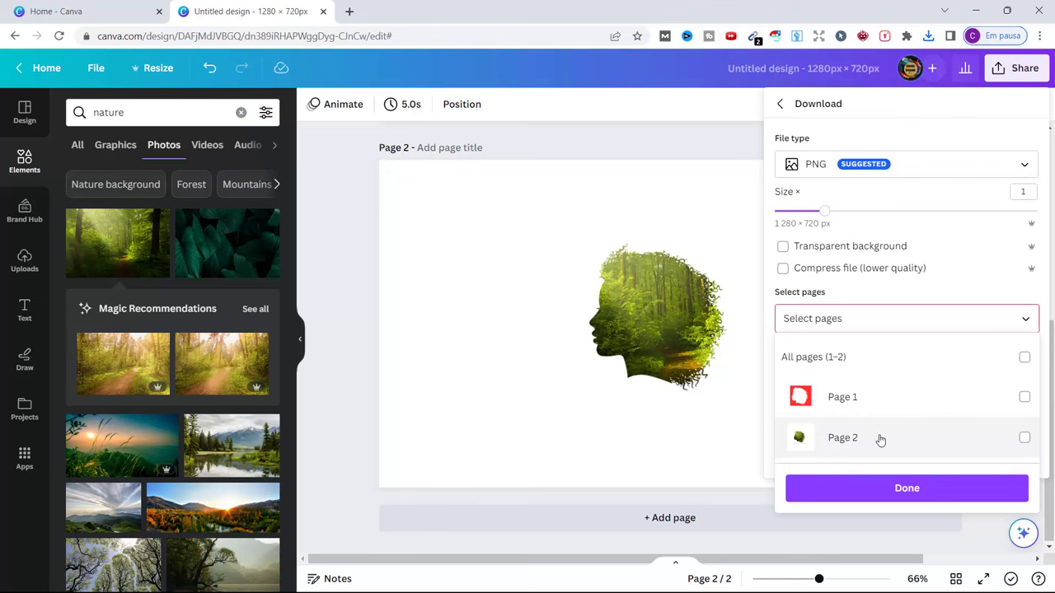
pyautogui.click(914, 493)
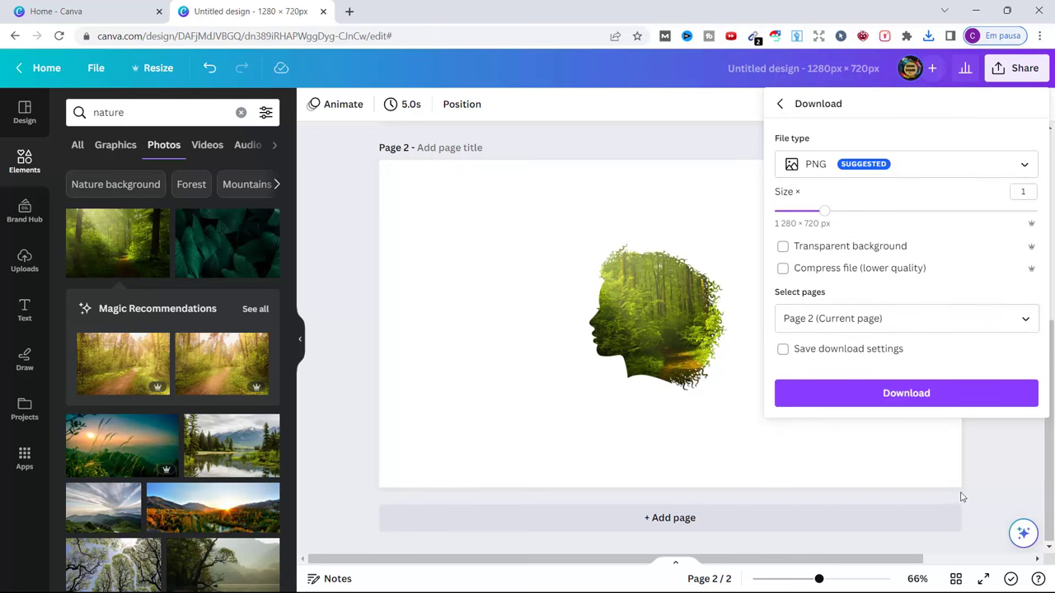
pyautogui.click(907, 397)
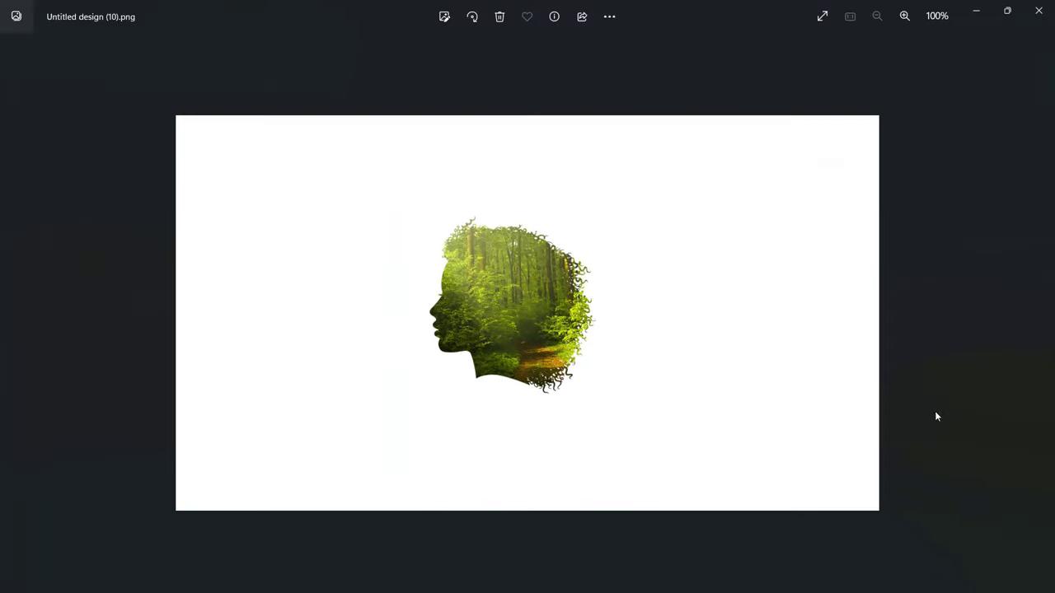
# Step: Upload the downloaded Untitled design (10).png and place it on the blank page 3
pyautogui.click(1042, 16)
pyautogui.click(671, 516)
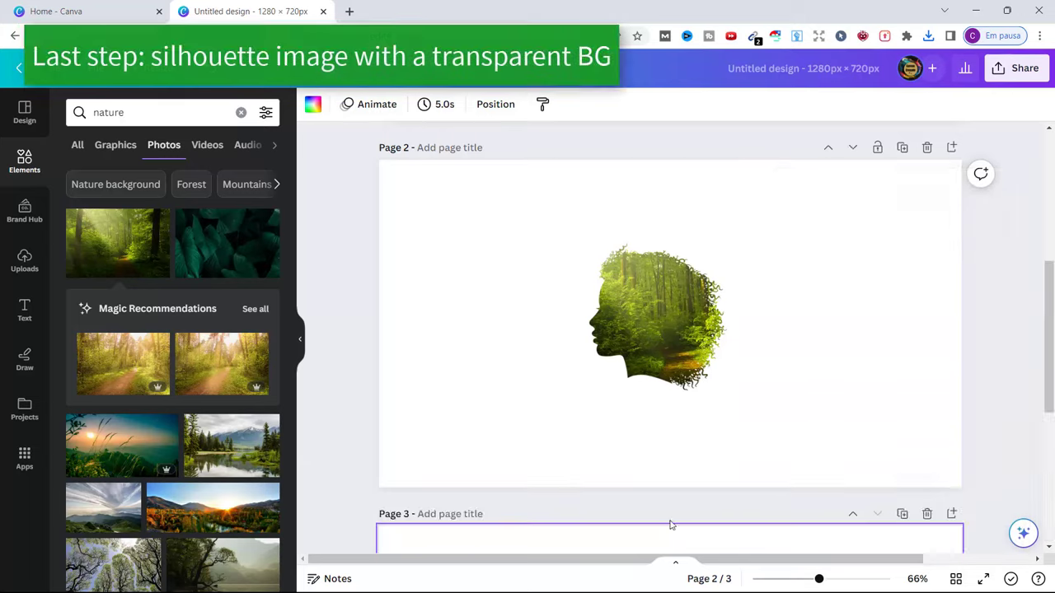
pyautogui.click(23, 261)
pyautogui.click(928, 36)
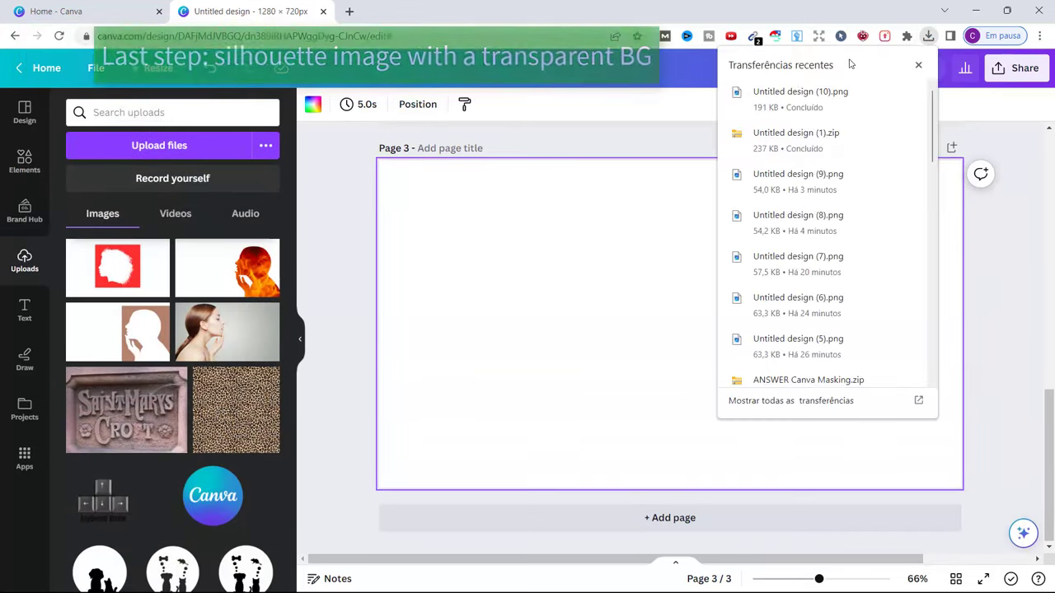
pyautogui.moveTo(789, 100); pyautogui.dragTo(171, 317)
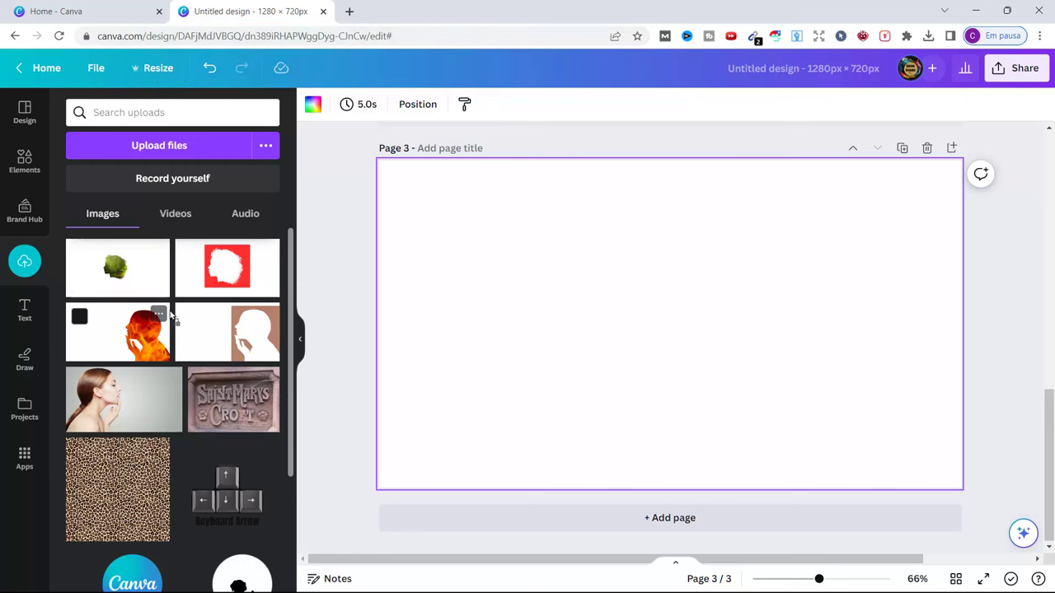
pyautogui.click(99, 261)
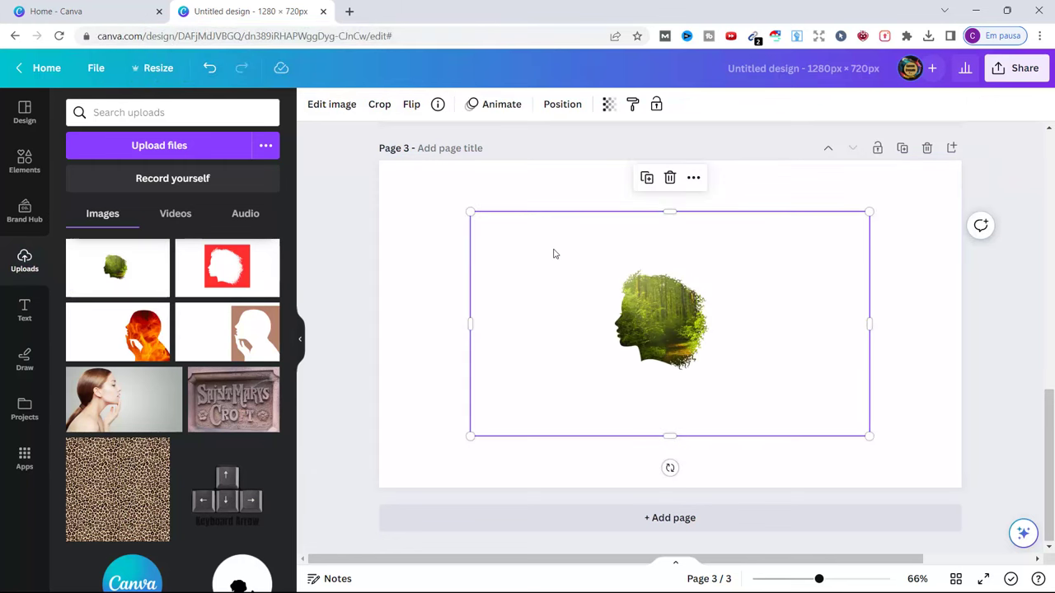
# Step: Remove the background of the page 3 image and crop the empty space on all four sides of the silhouette
pyautogui.click(332, 105)
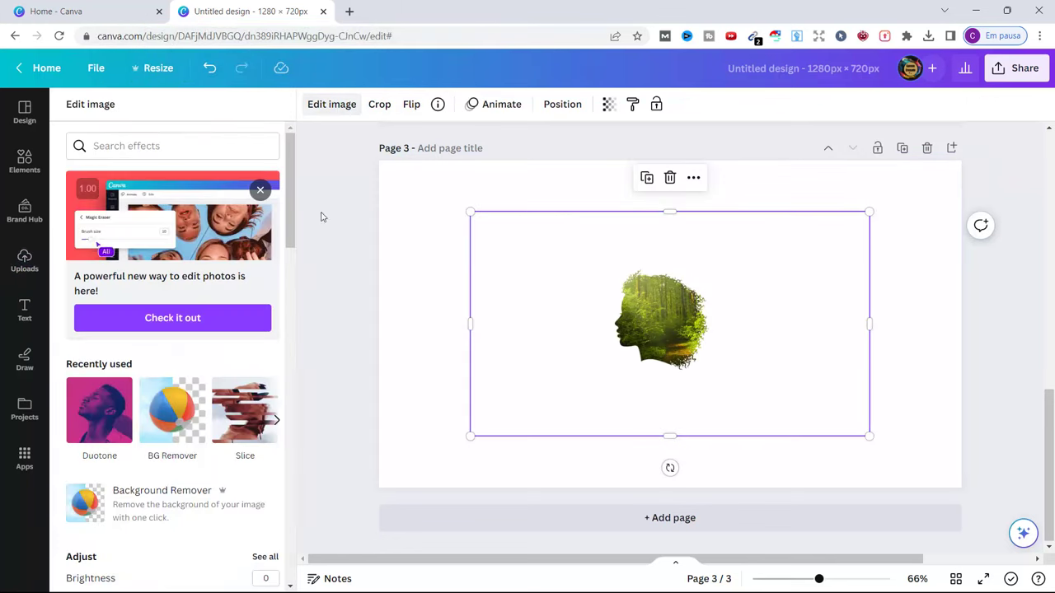
pyautogui.click(172, 421)
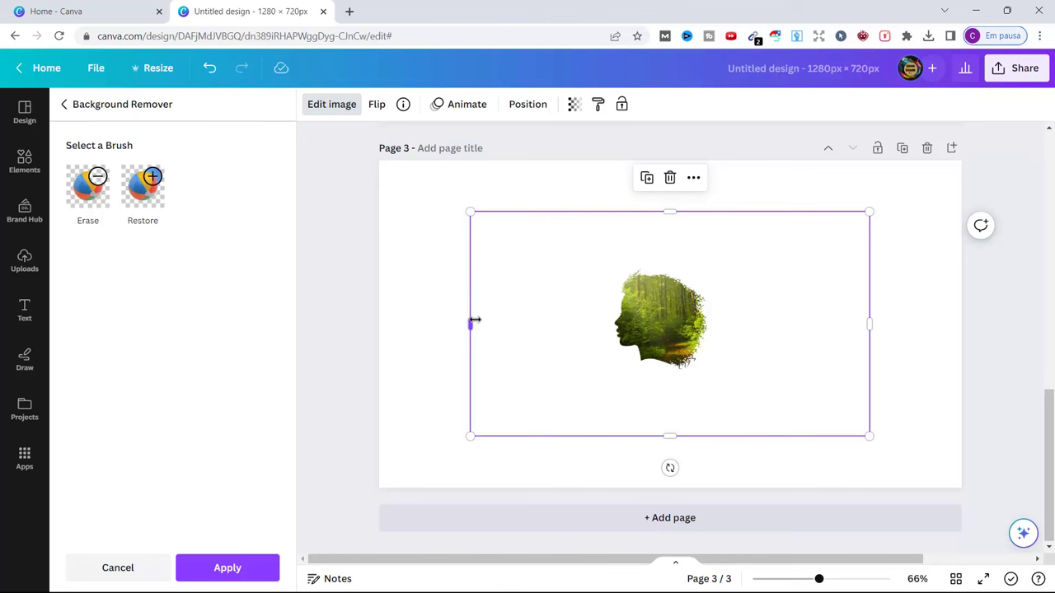
pyautogui.moveTo(469, 323); pyautogui.dragTo(580, 310)
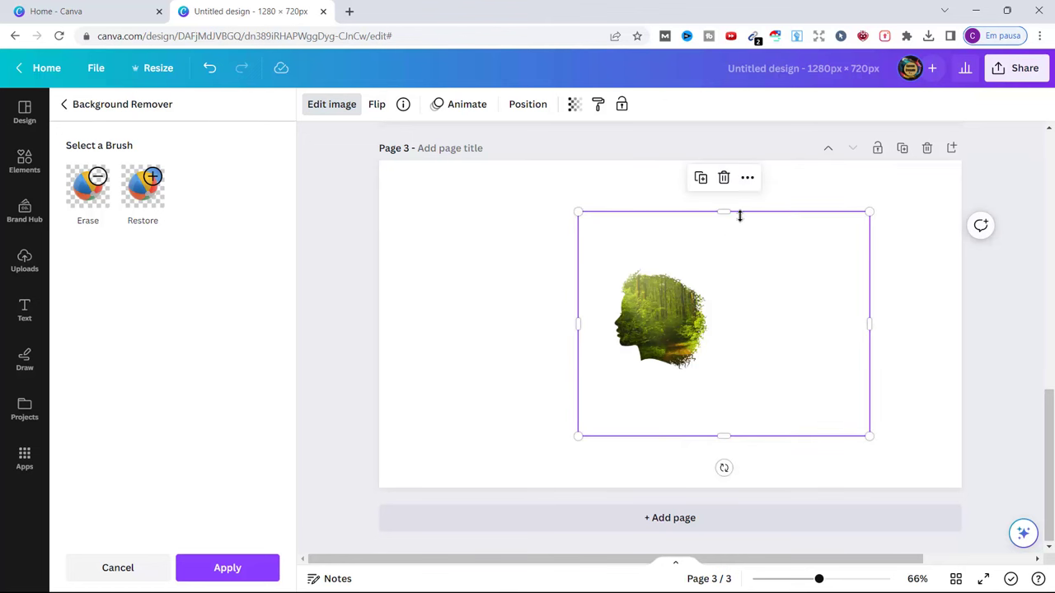
pyautogui.moveTo(869, 324); pyautogui.dragTo(721, 330)
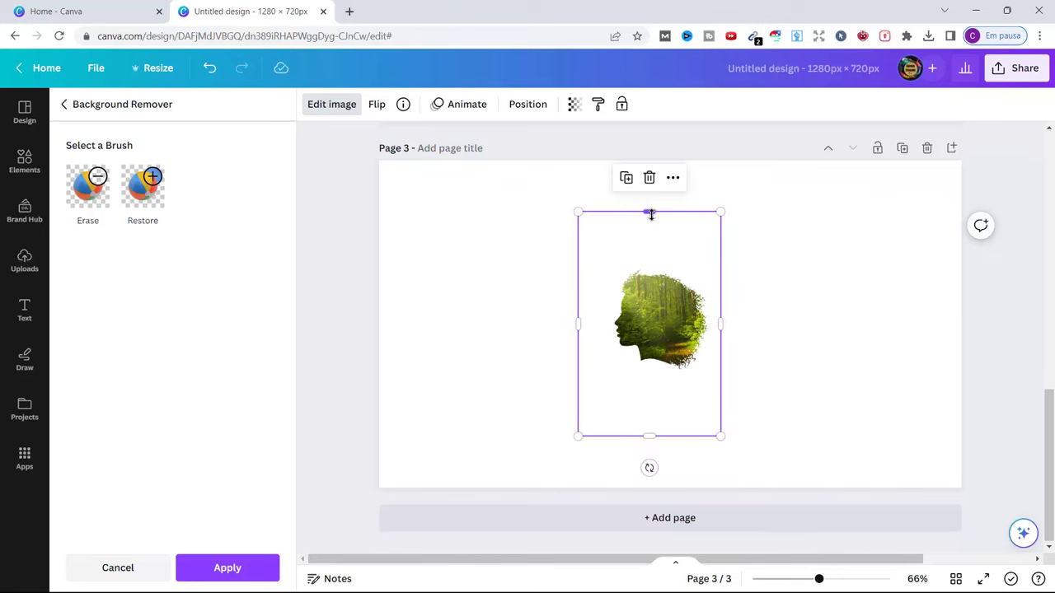
pyautogui.moveTo(650, 214); pyautogui.dragTo(651, 248)
pyautogui.moveTo(650, 435); pyautogui.dragTo(649, 379)
# Step: Enlarge the cropped forest silhouette to fill most of the page height, and deselect it
pyautogui.moveTo(722, 248); pyautogui.dragTo(828, 196)
pyautogui.moveTo(581, 385); pyautogui.dragTo(492, 457)
pyautogui.click(423, 326)
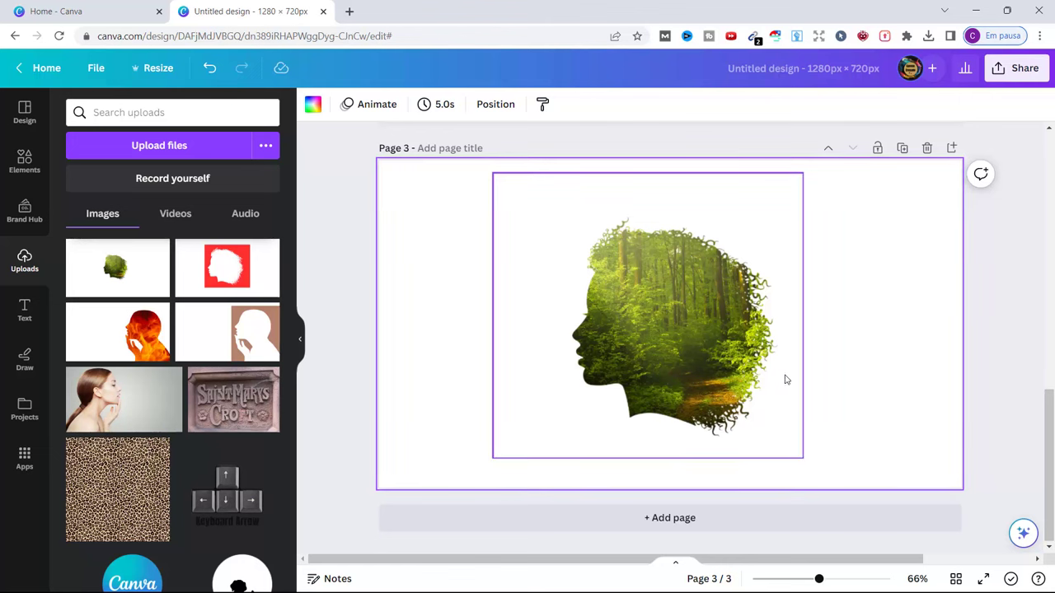
# Step: Try black, dark gray, pink and teal page backgrounds behind the silhouette, and restore the white background
pyautogui.click(311, 105)
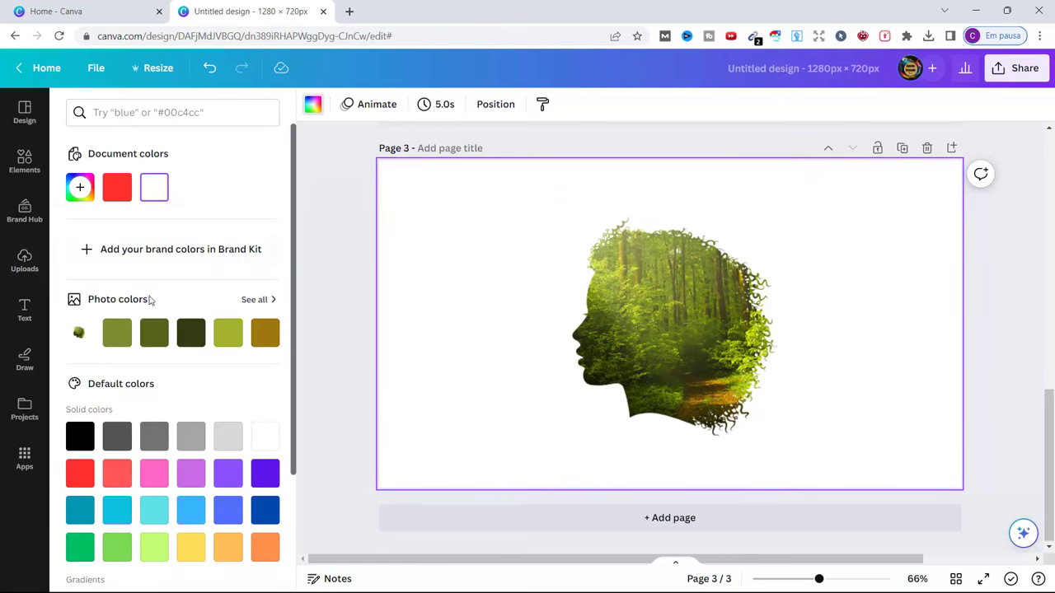
pyautogui.click(76, 442)
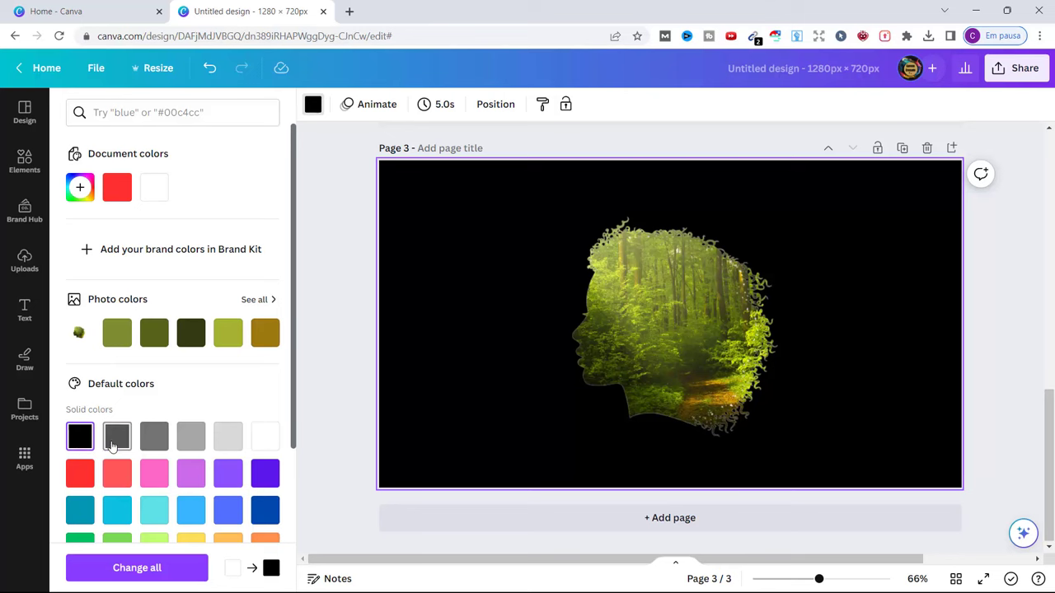
pyautogui.click(113, 445)
pyautogui.click(154, 473)
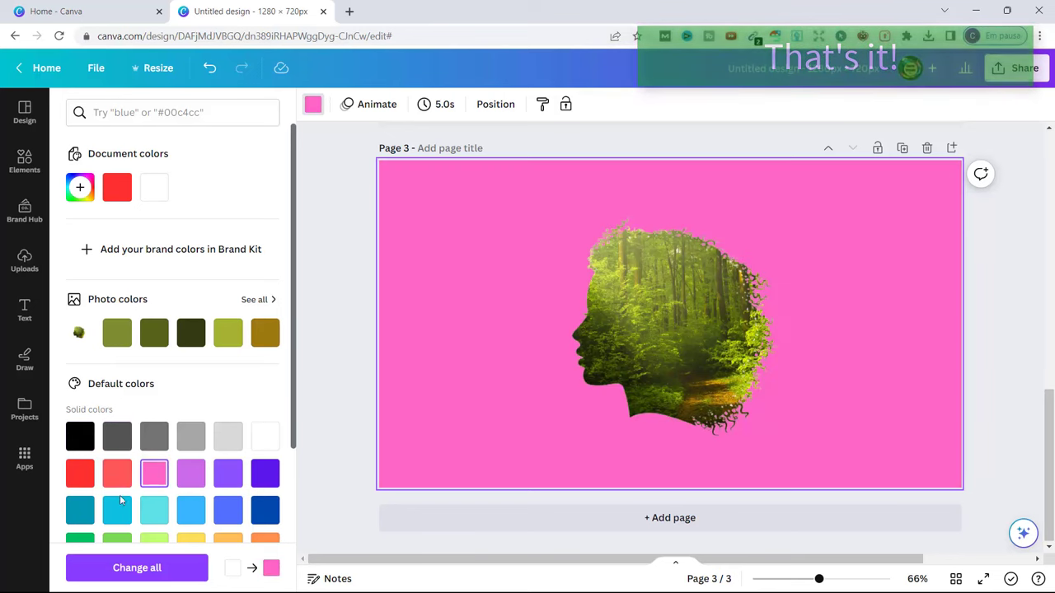
pyautogui.click(79, 514)
pyautogui.click(155, 187)
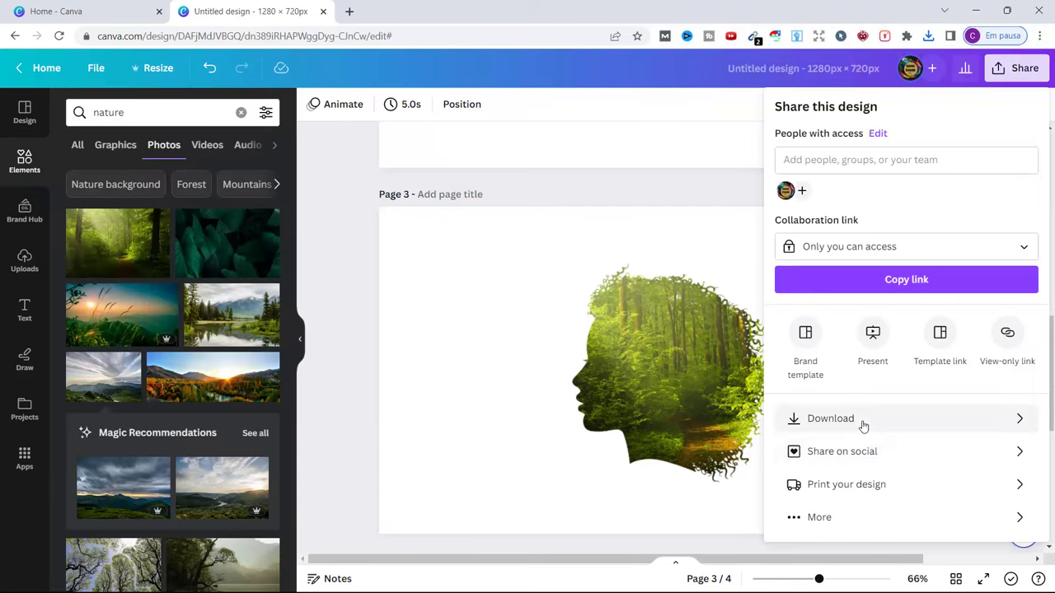
# Step: Download only page 3 as a PNG at 1280 × 720 px with a transparent background
pyautogui.click(862, 420)
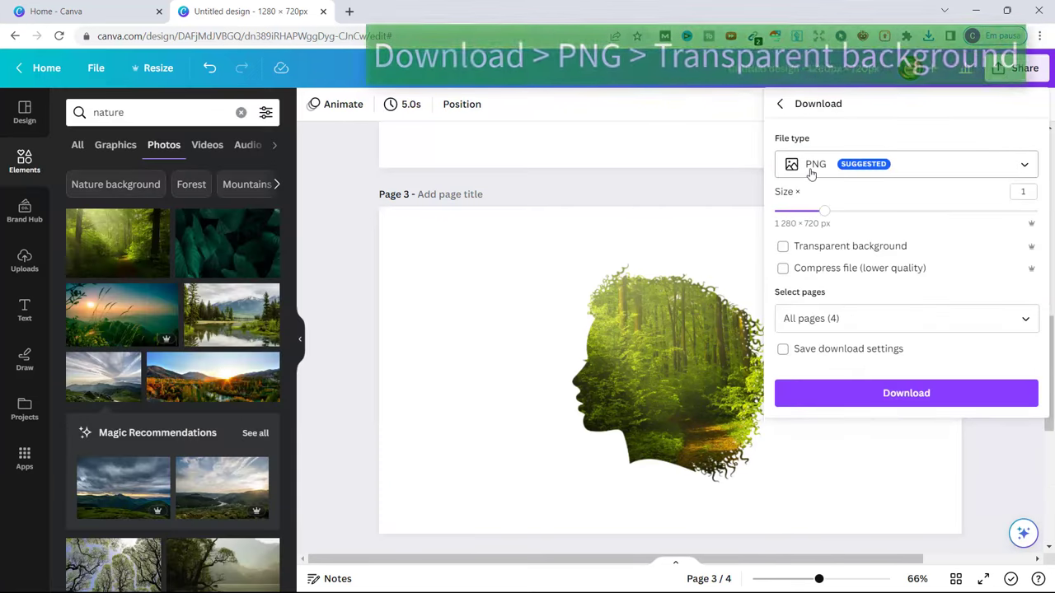
pyautogui.click(782, 247)
pyautogui.click(958, 318)
pyautogui.click(1013, 363)
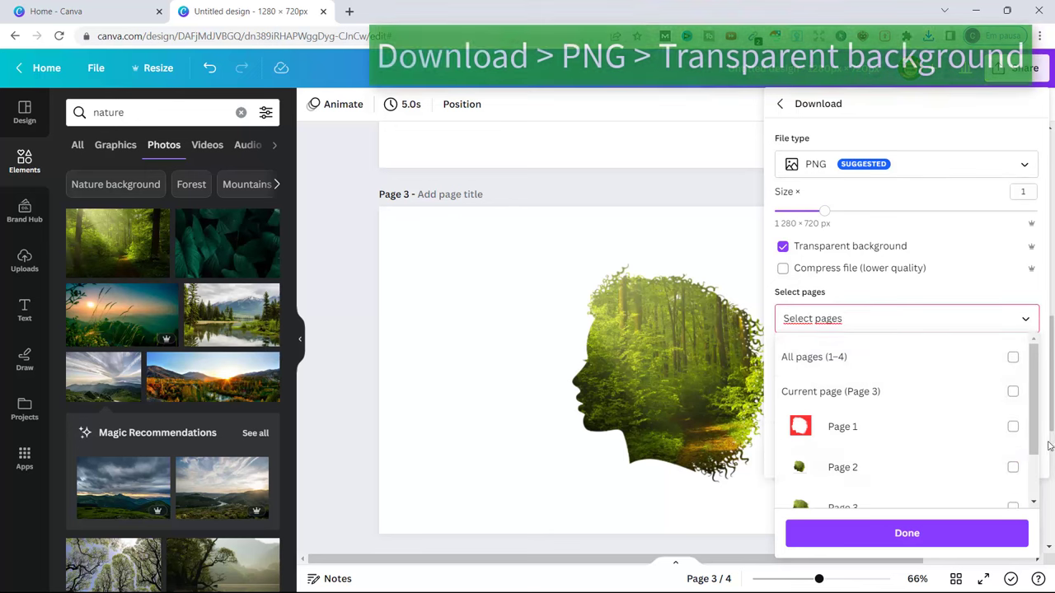
pyautogui.scroll(-2, 847, 451)
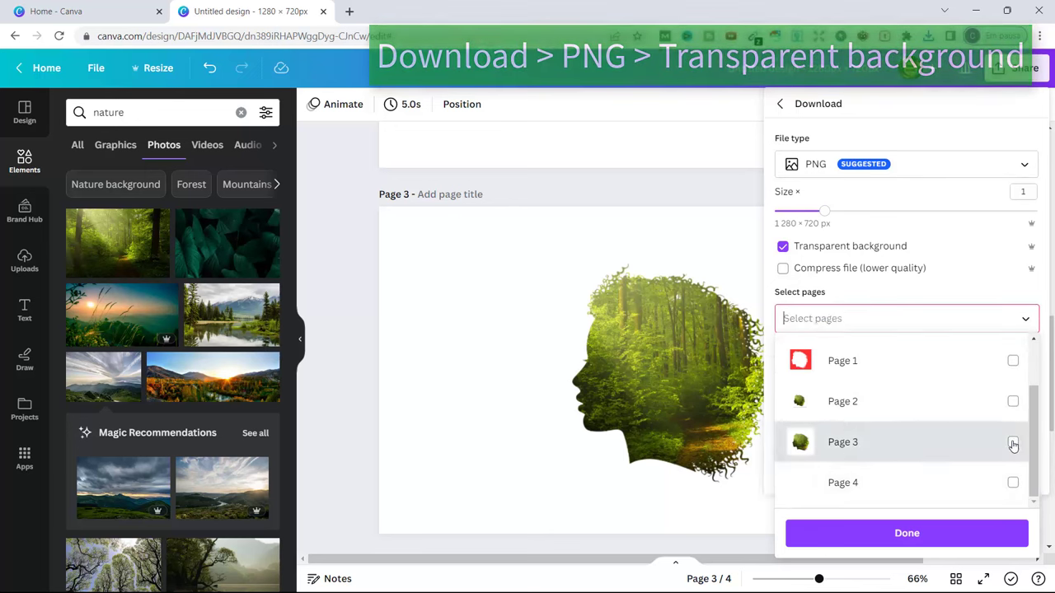
pyautogui.click(1013, 441)
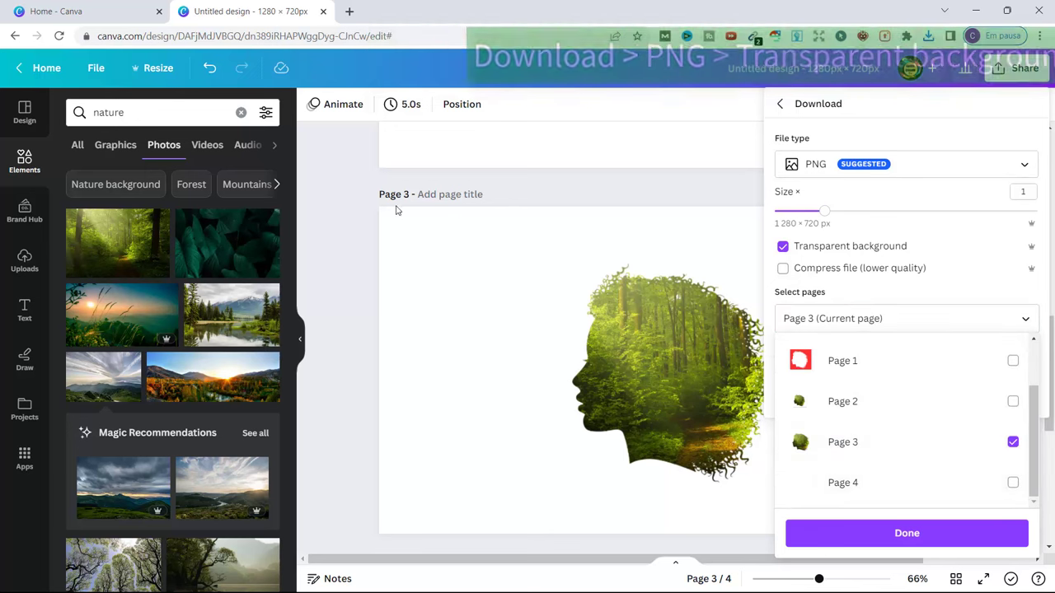
pyautogui.click(907, 533)
pyautogui.click(906, 394)
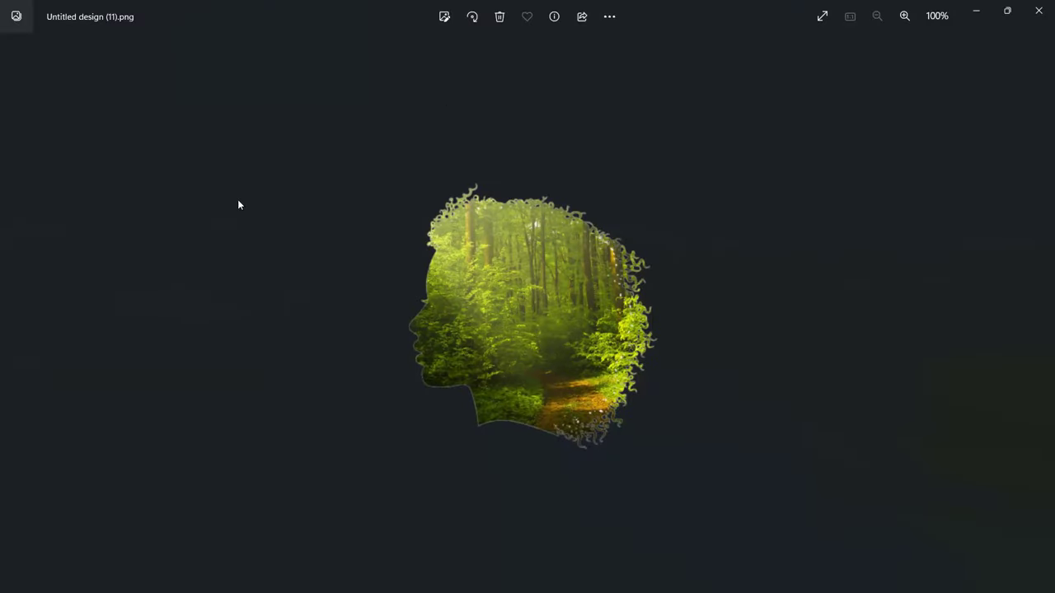
# Step: Close the image preview and open the CANVAS FAQ #2 THUMBNAIL design for editing
pyautogui.click(1039, 10)
pyautogui.click(522, 381)
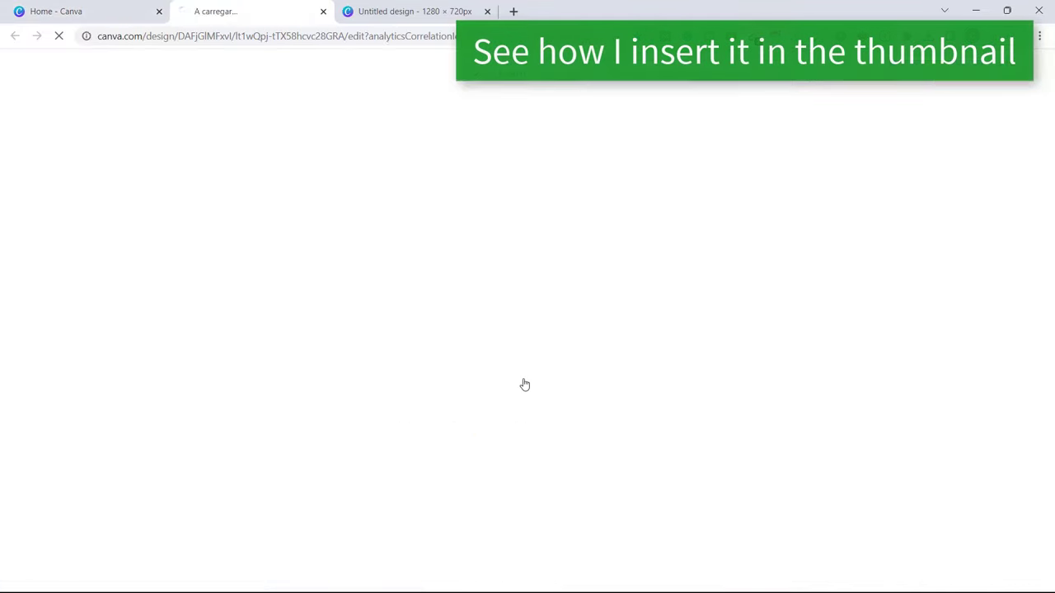
pyautogui.scroll(1, 844, 312)
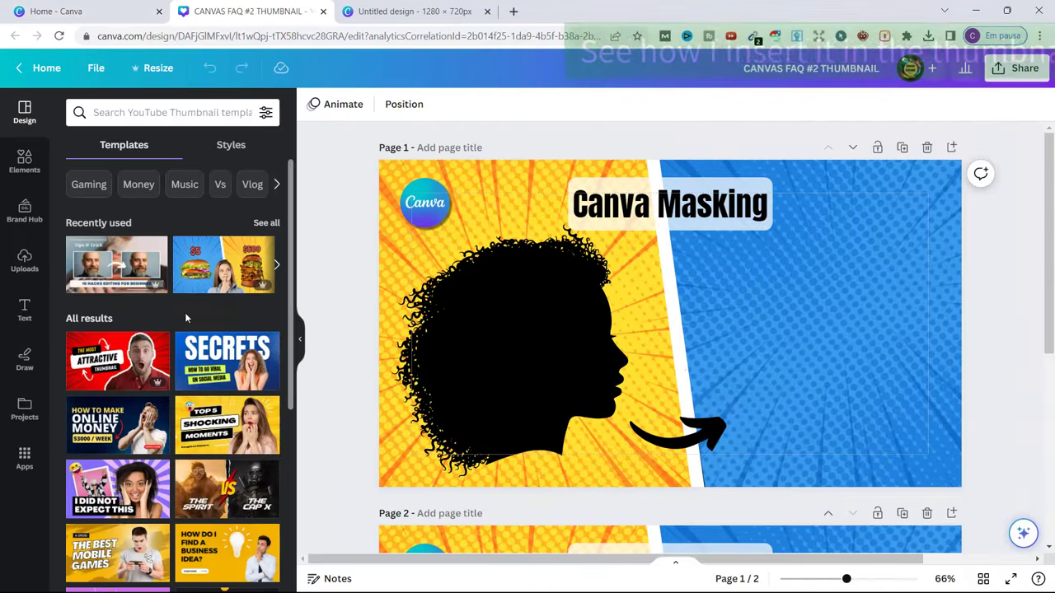
# Step: Add the downloaded transparent silhouette PNG to the blue half of page 1 of the thumbnail
pyautogui.click(24, 259)
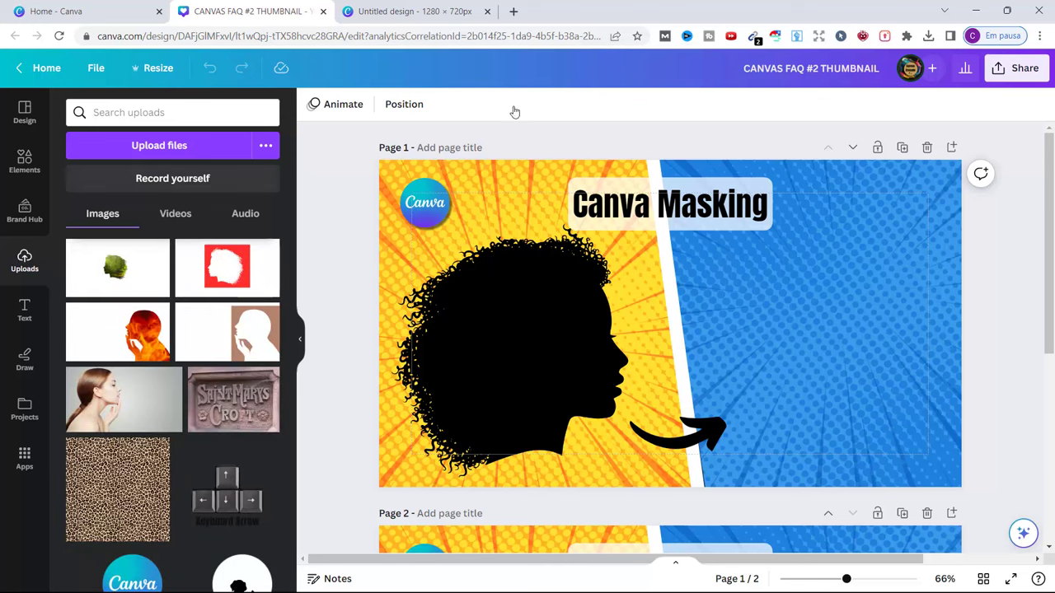
pyautogui.click(928, 36)
pyautogui.moveTo(804, 101); pyautogui.dragTo(831, 302)
# Step: Crop the empty space from both sides and the top of the forest silhouette, and enlarge it
pyautogui.moveTo(1016, 317); pyautogui.dragTo(910, 353)
pyautogui.moveTo(622, 320); pyautogui.dragTo(732, 320)
pyautogui.moveTo(820, 208); pyautogui.dragTo(826, 239)
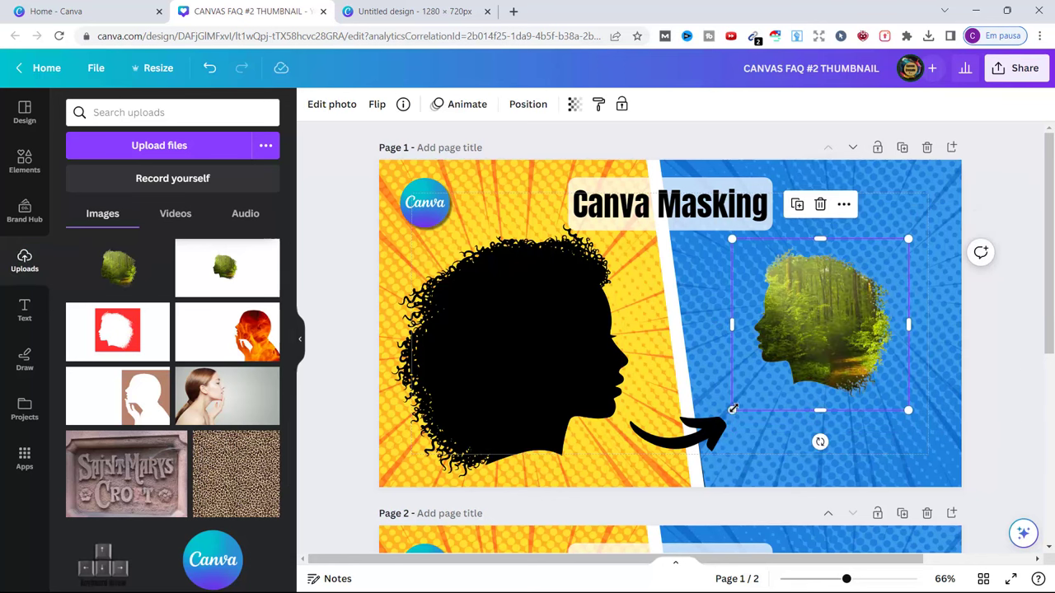
pyautogui.moveTo(732, 431); pyautogui.dragTo(669, 471)
# Step: Place the forest silhouette over the black one, flipped horizontally, and enlarge it to match the black silhouette's size
pyautogui.click(793, 336)
pyautogui.moveTo(801, 335); pyautogui.dragTo(495, 337)
pyautogui.click(377, 107)
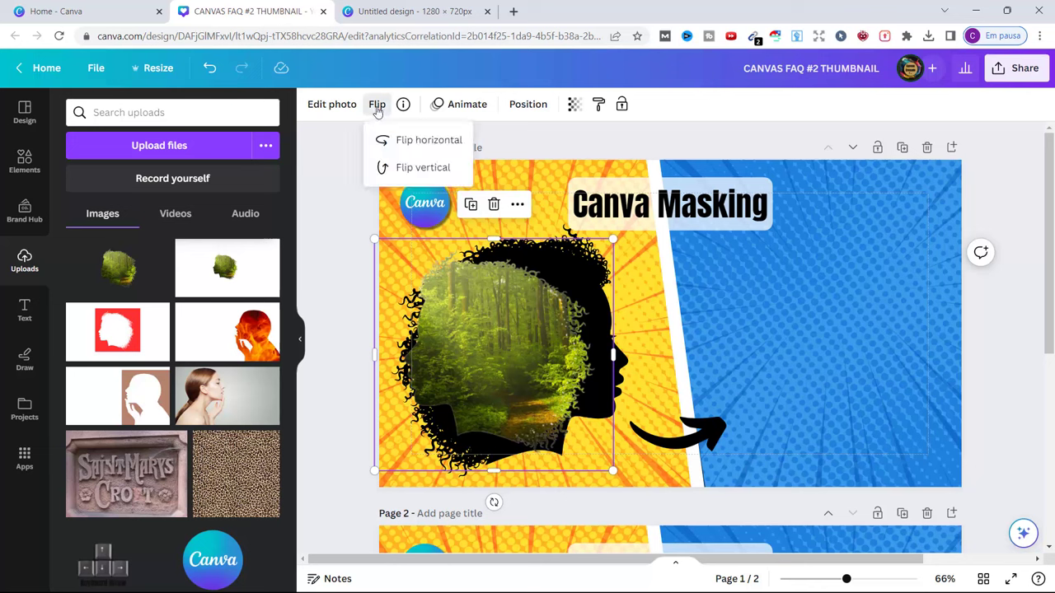
pyautogui.click(392, 142)
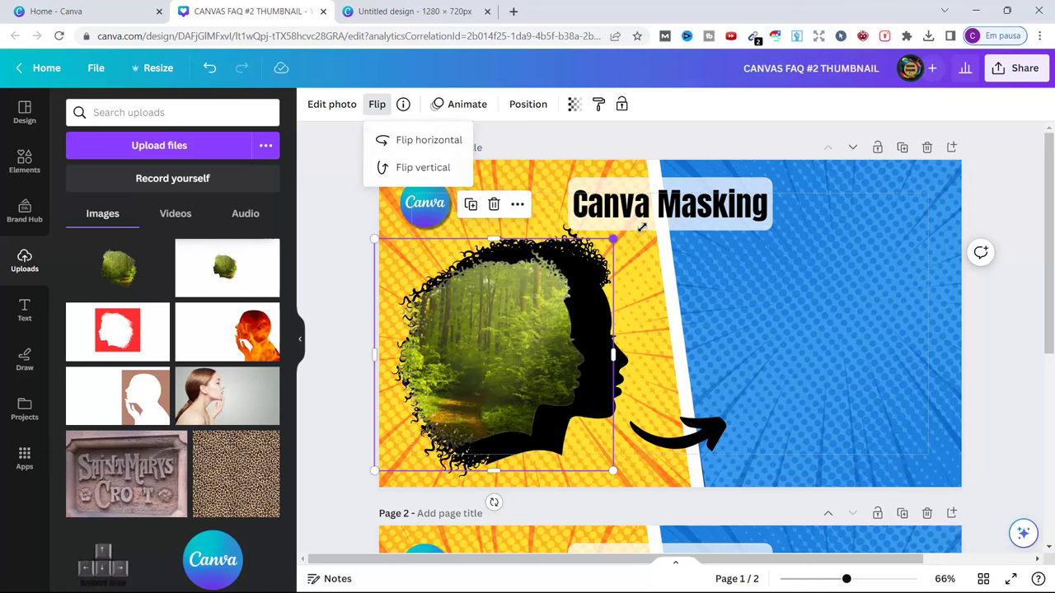
pyautogui.moveTo(631, 451); pyautogui.dragTo(665, 494)
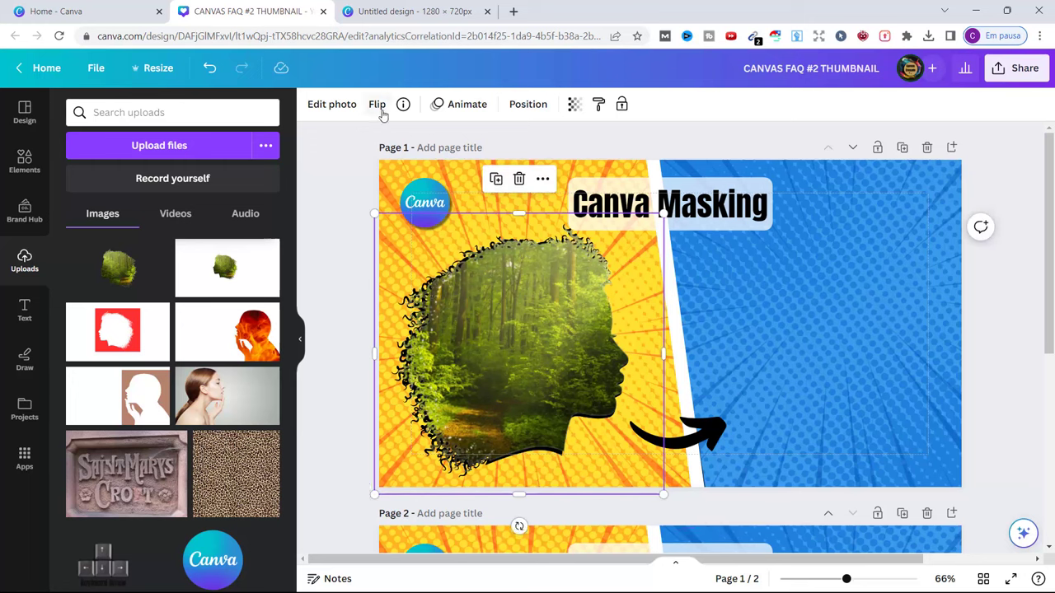
# Step: Flip the forest silhouette horizontally to face the black silhouette and move it to the blue half of the thumbnail
pyautogui.click(377, 107)
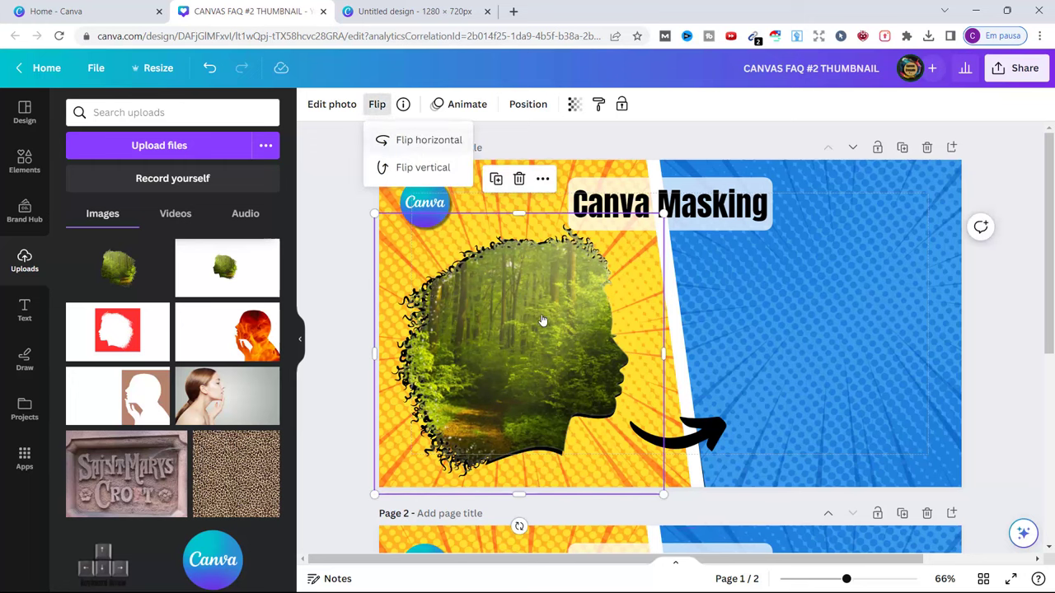
pyautogui.click(429, 140)
pyautogui.moveTo(532, 322); pyautogui.dragTo(849, 321)
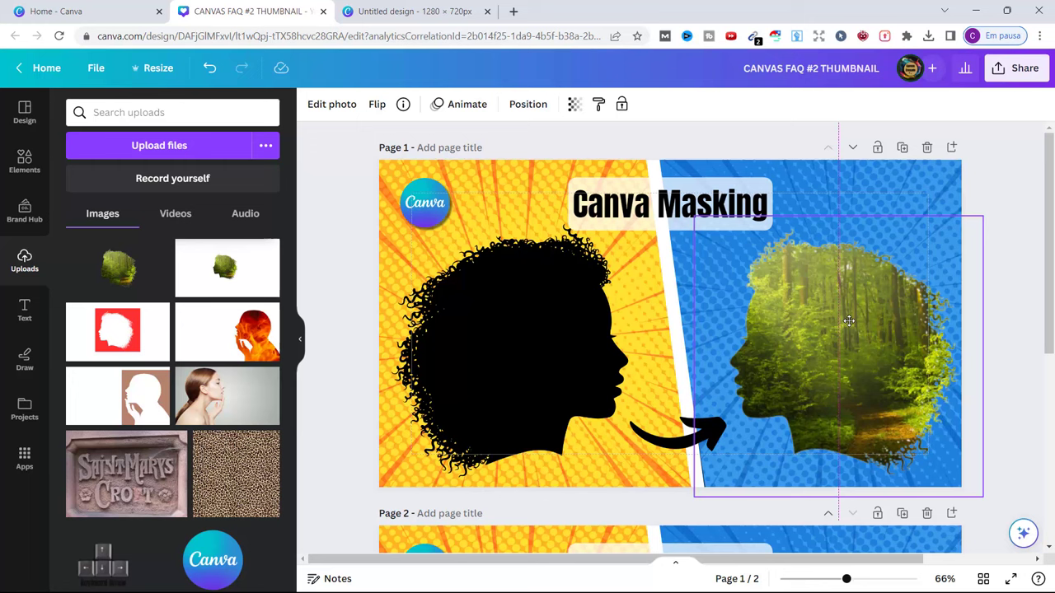
# Step: Download only page 1 of the thumbnail as a PNG at 1280 × 720 px
pyautogui.click(1017, 67)
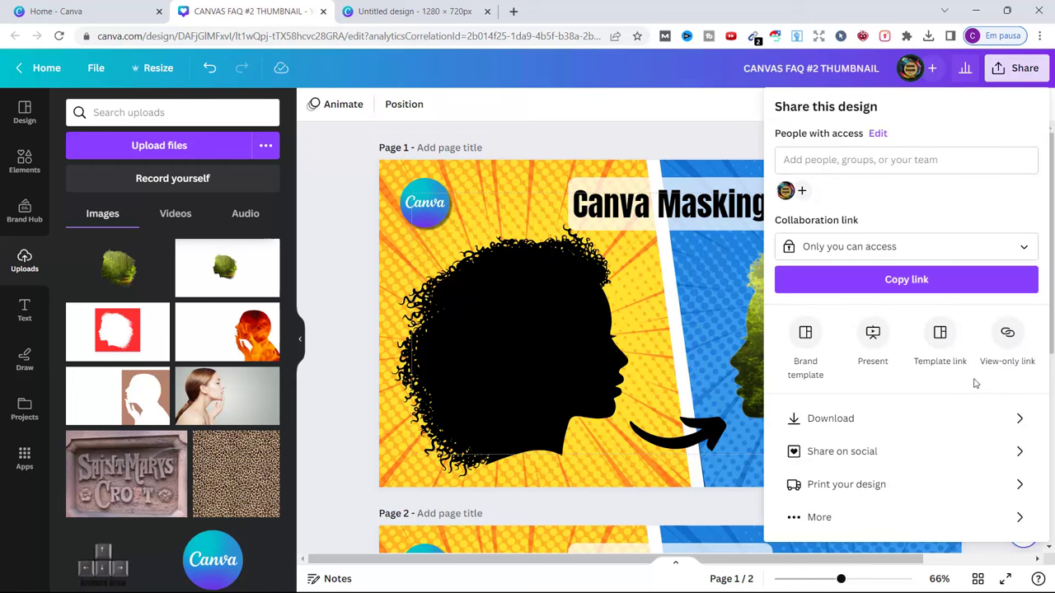
pyautogui.click(844, 418)
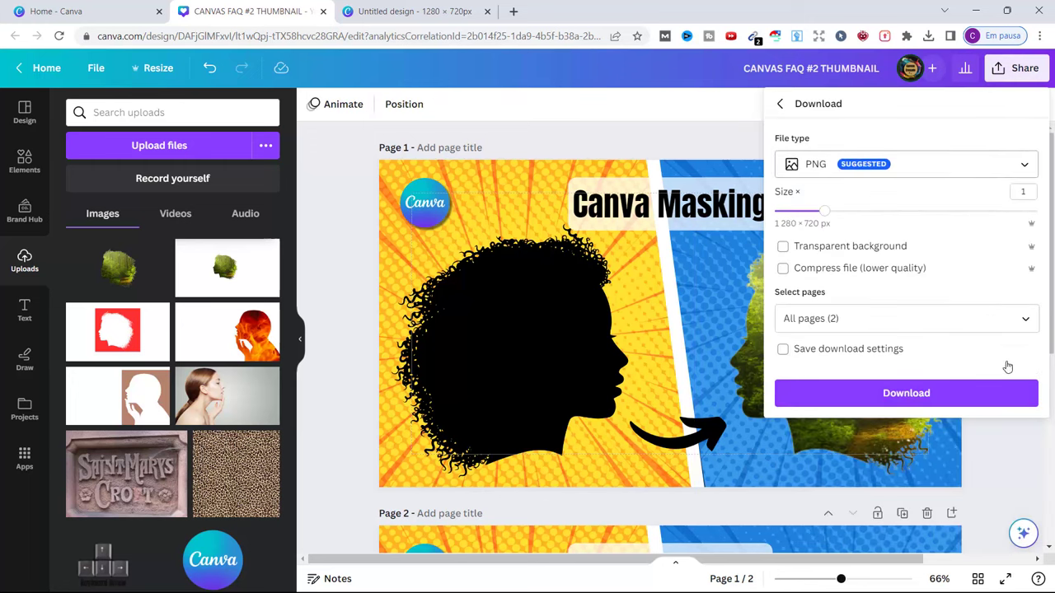
pyautogui.click(1022, 319)
pyautogui.click(1024, 398)
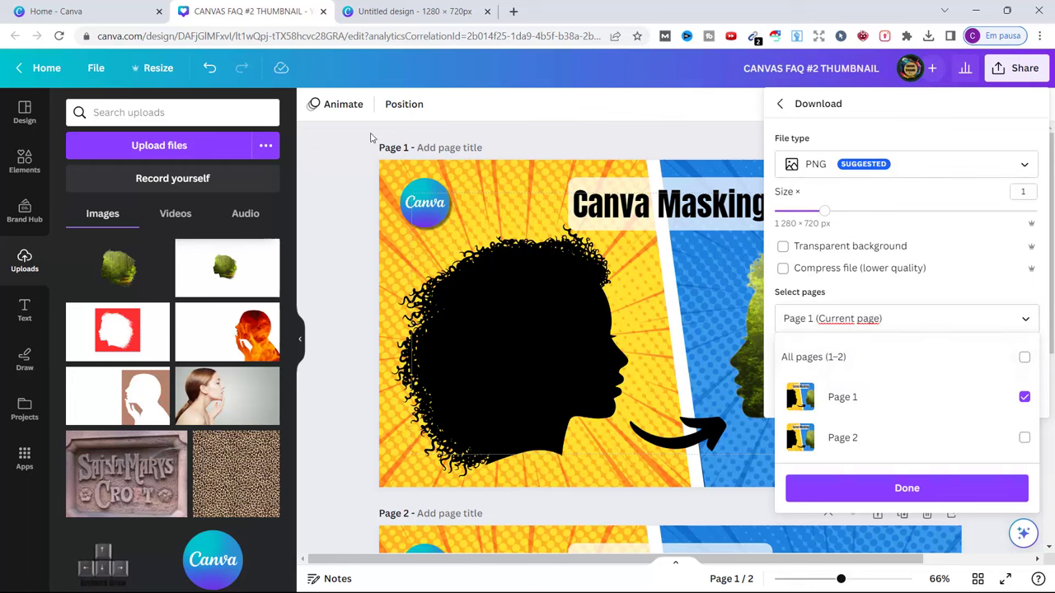
pyautogui.click(899, 489)
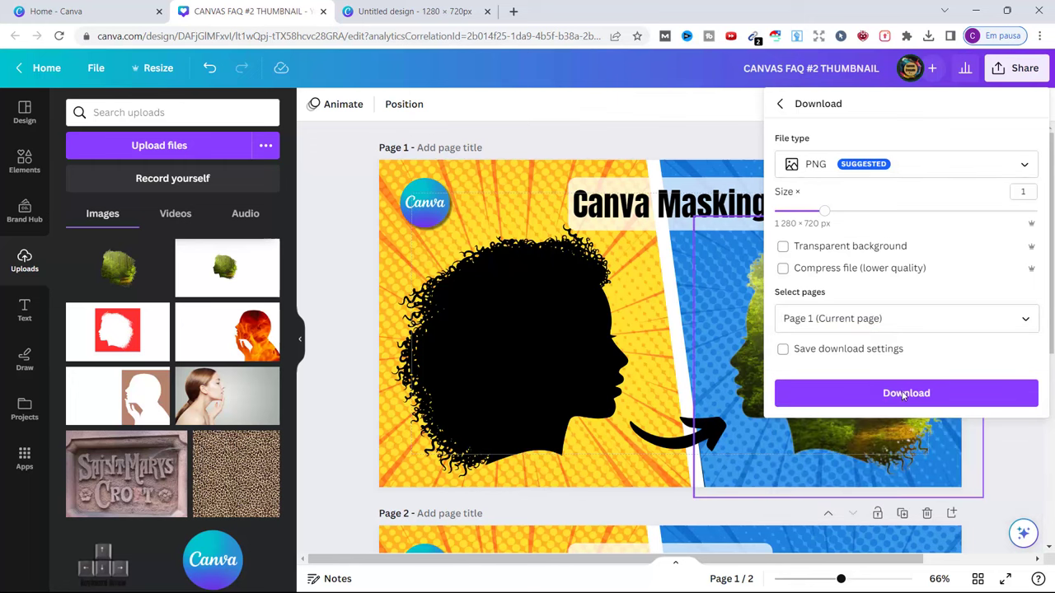